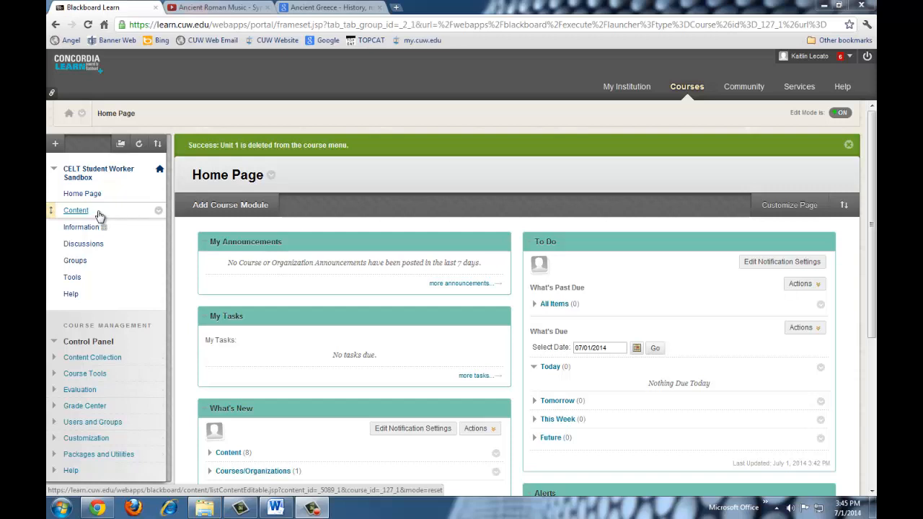
Step: Add a content area named "Unit 1" to the course menu and make it available to users
left_click(55, 145)
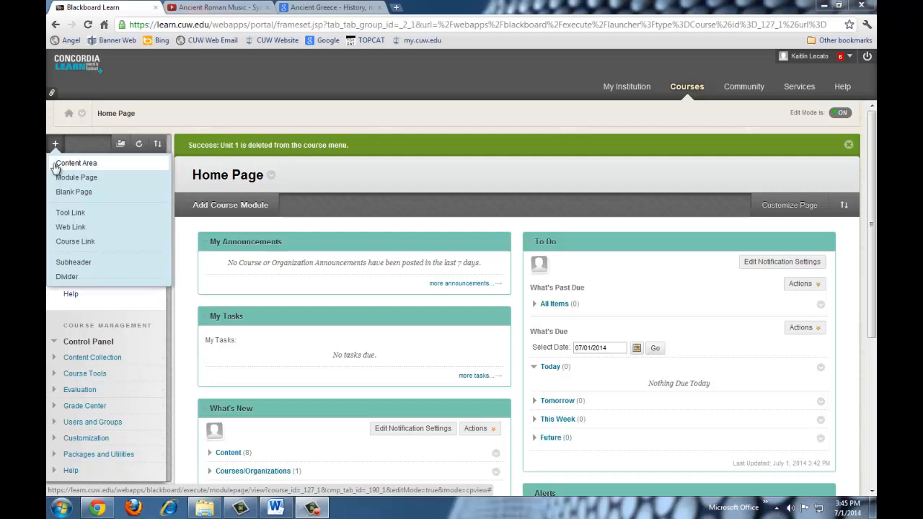
left_click(58, 163)
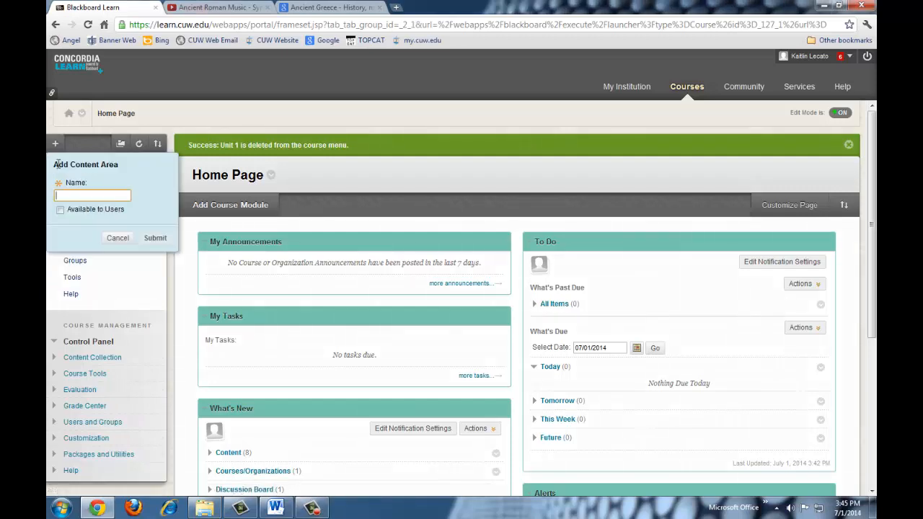
type("Unit 1")
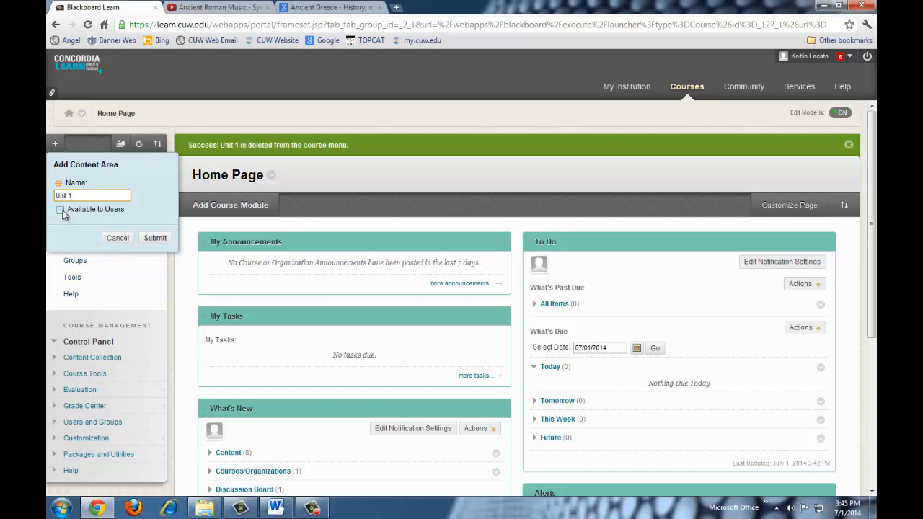
left_click(61, 210)
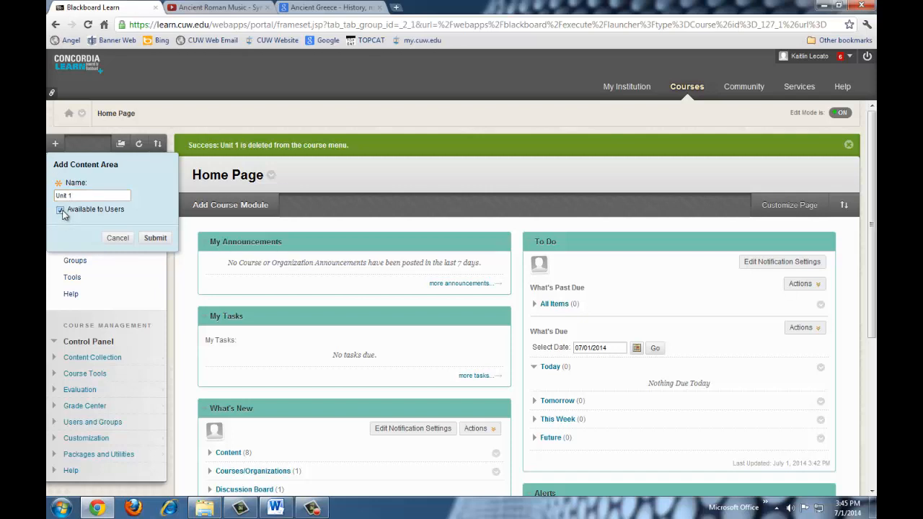
left_click(155, 239)
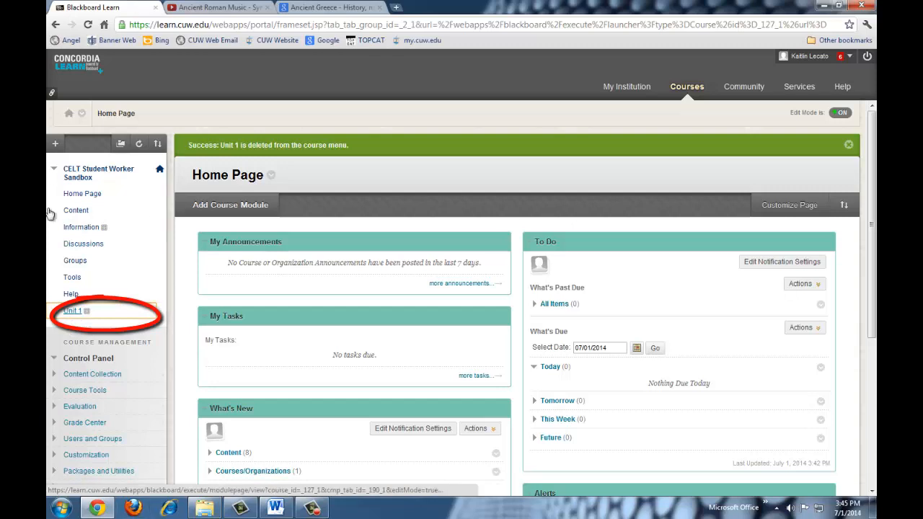
Step: Open the Unit 1 content area and start a new item named "Unit 1 The Classical World"
left_click(71, 312)
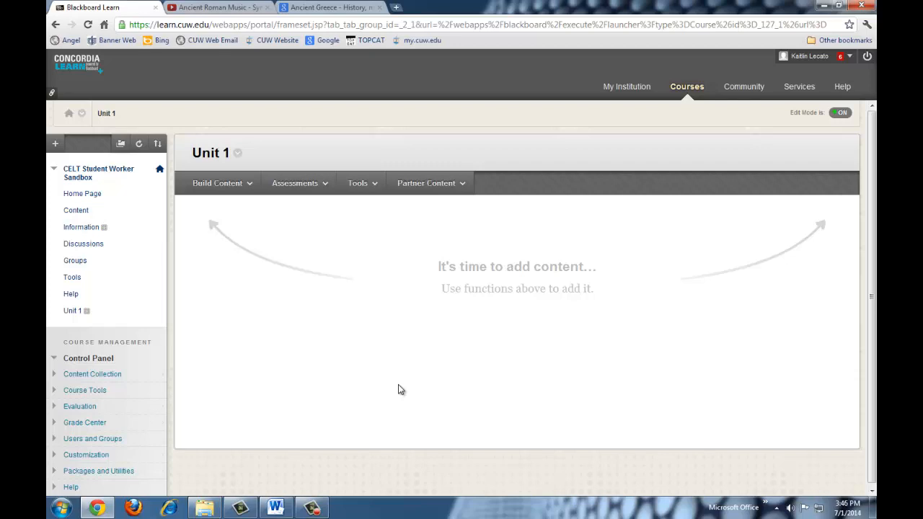
left_click(217, 183)
mouse_move(251, 183)
left_click(196, 230)
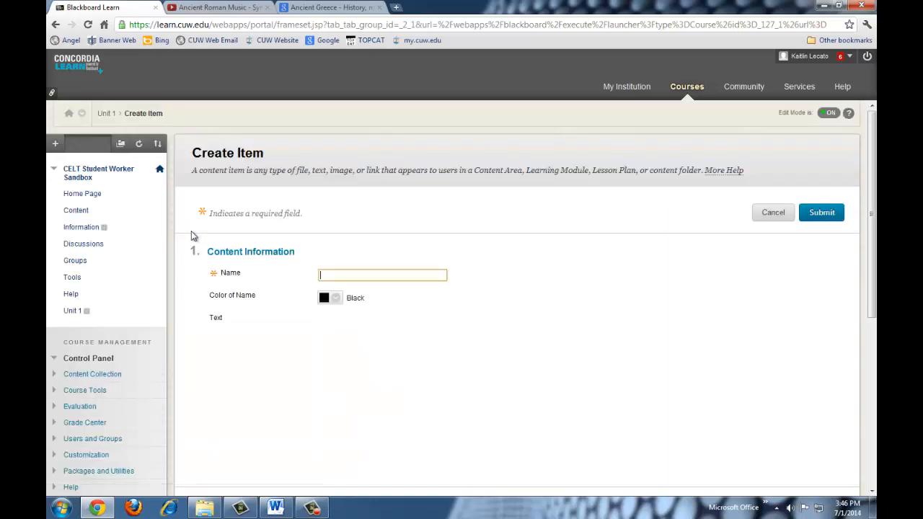
left_click(339, 278)
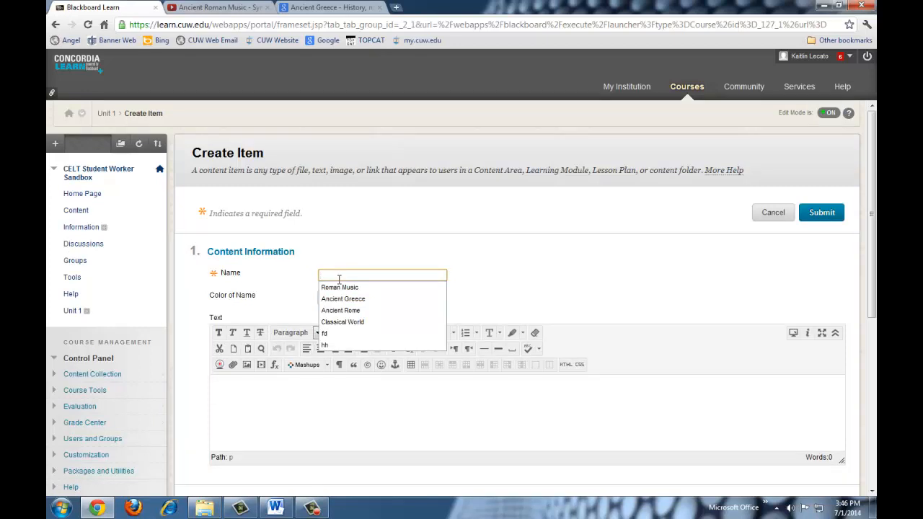
type("Unit 1 T")
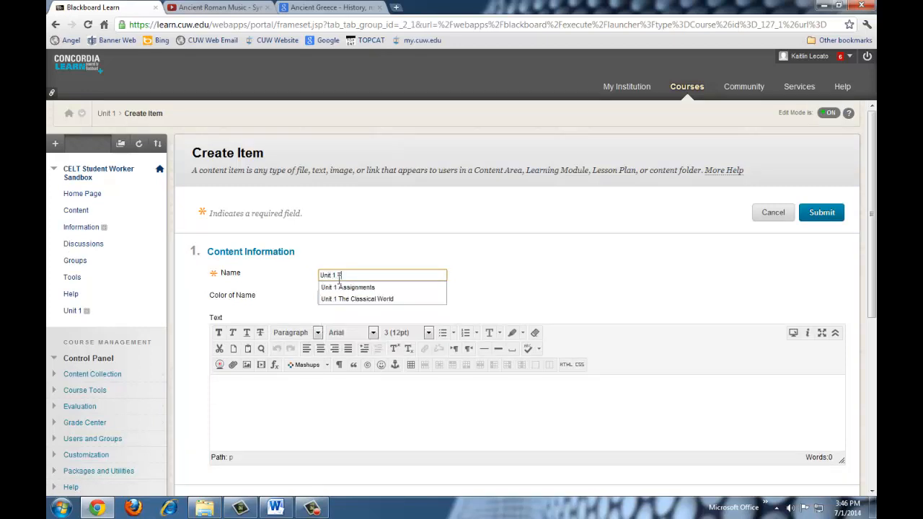
type("he Classical W")
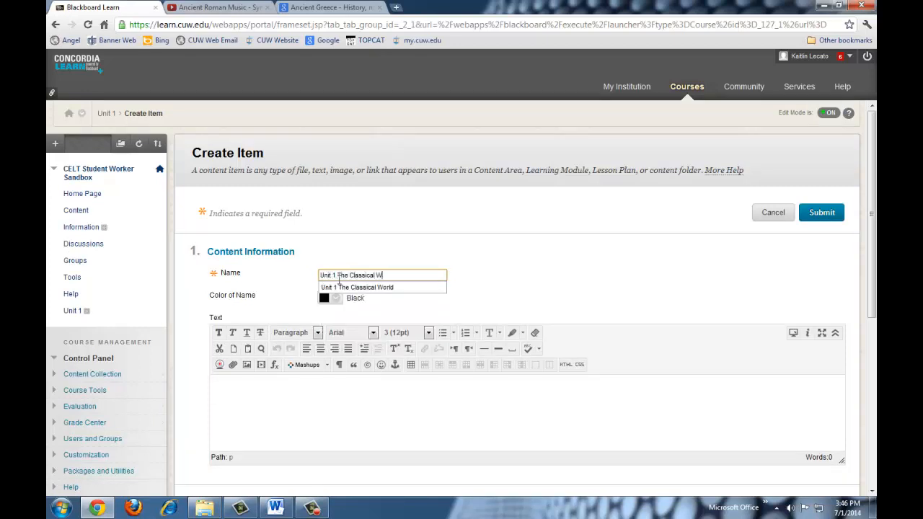
type("orld")
key("Down")
Step: Paste the copied Unit 1 Objectives into the item's text and submit it with the standard options as they are
left_click(266, 422)
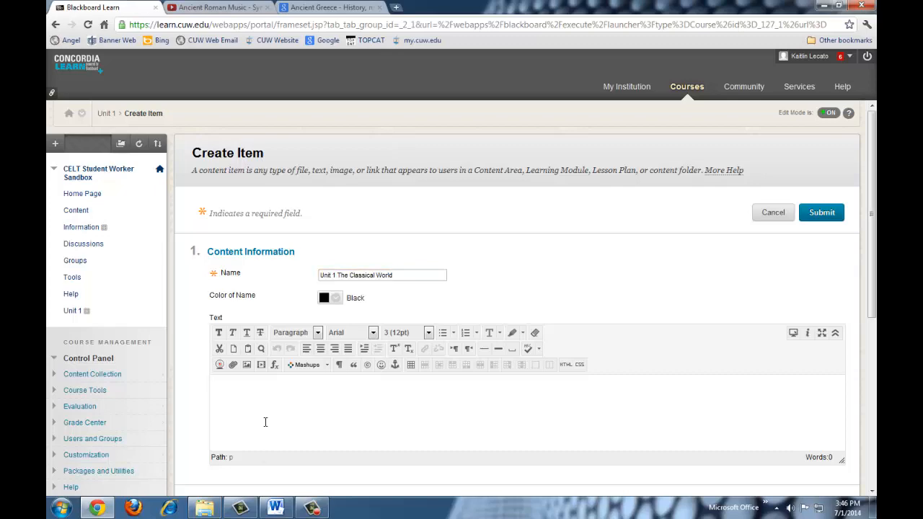
key("ctrl+v")
scroll(850, 340, "down", 5)
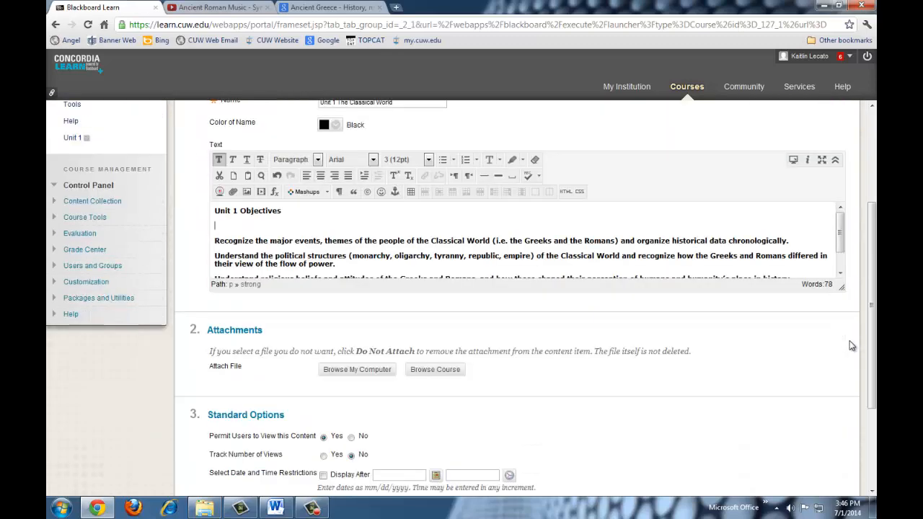
scroll(850, 345, "down", 1)
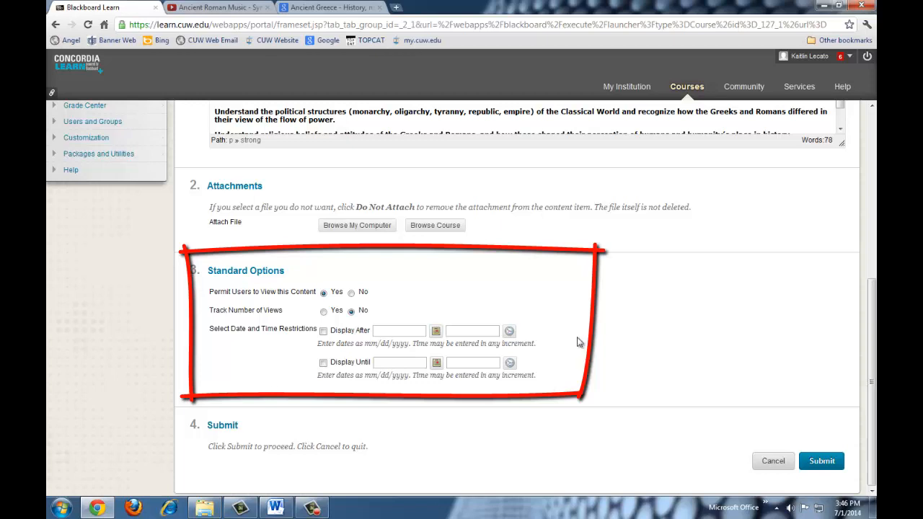
left_click(834, 460)
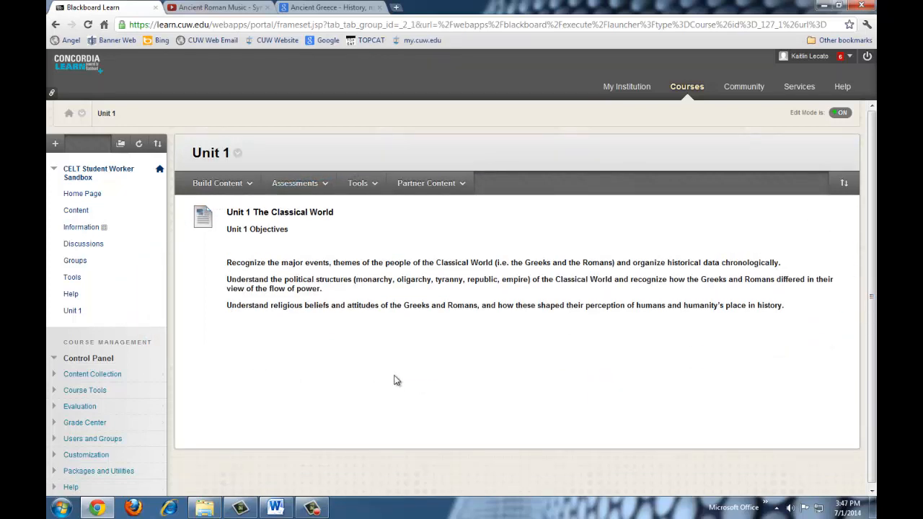
Step: Create a file entry named "Unit 1" in the content area using the AL 161 document from the computer, and submit it
left_click(216, 183)
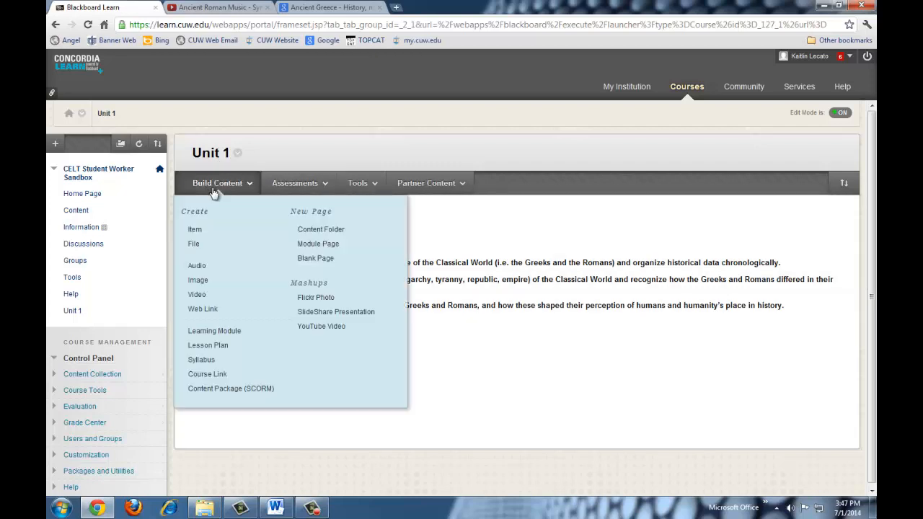
left_click(194, 244)
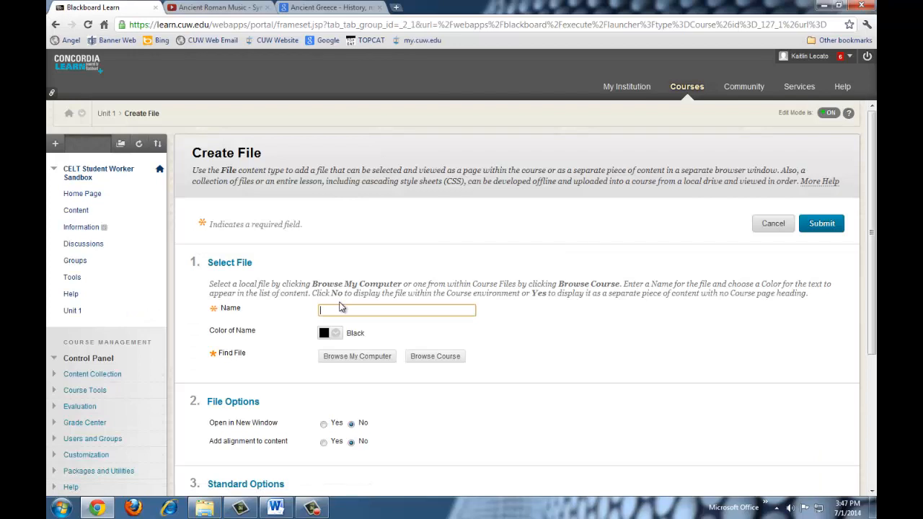
type("Unit 1")
left_click(355, 364)
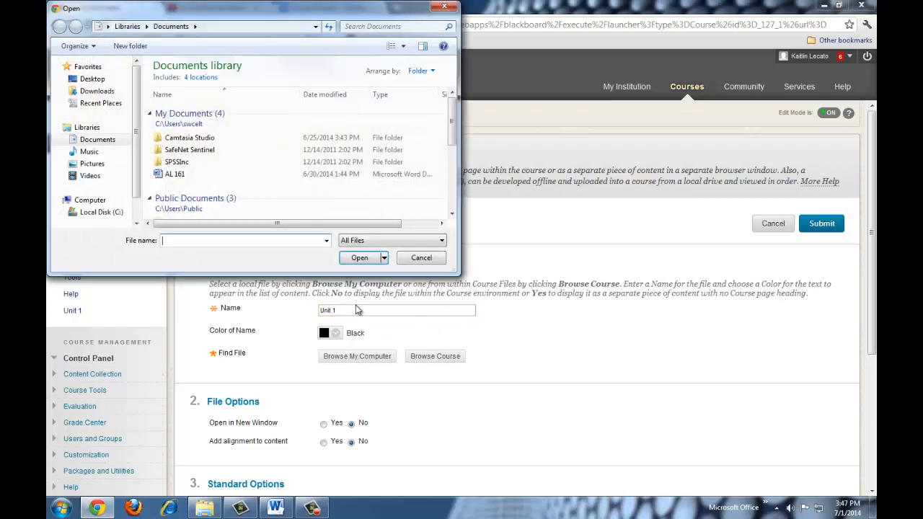
double_click(180, 175)
scroll(562, 394, "down", 3)
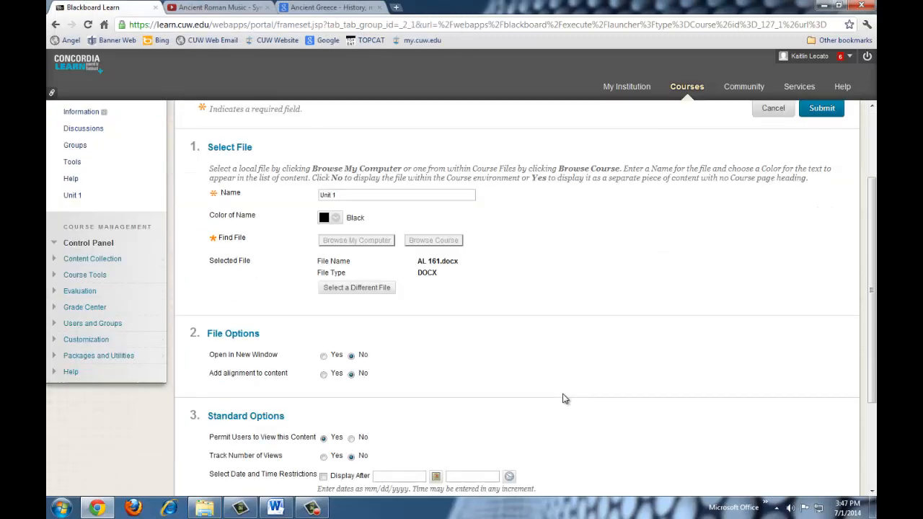
scroll(563, 394, "down", 2)
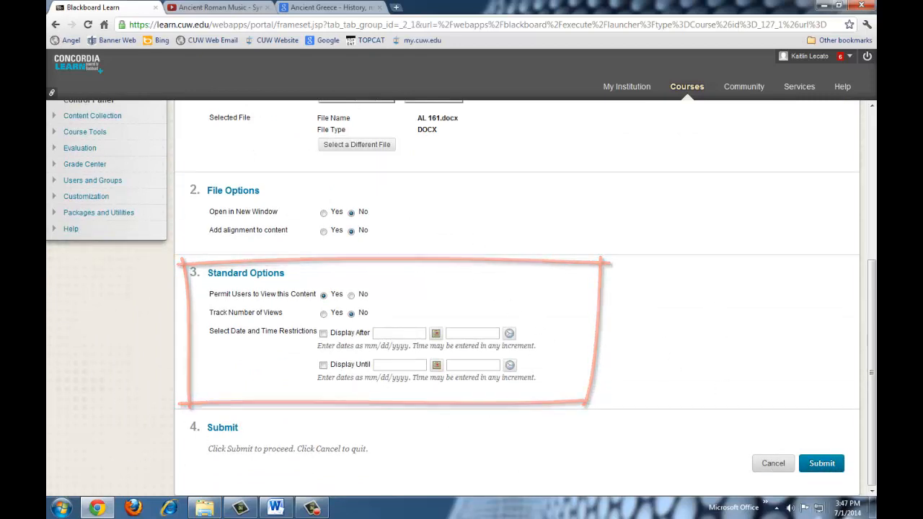
left_click(822, 464)
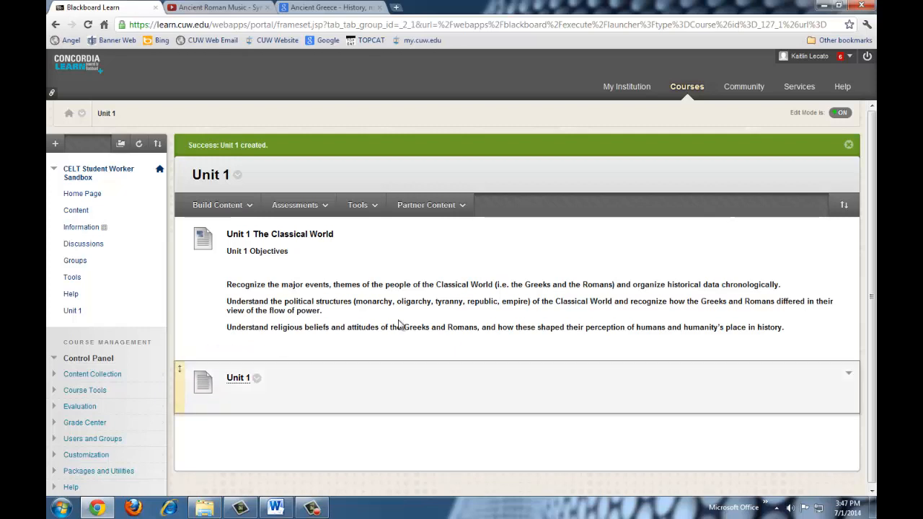
Step: Create a content folder named "Unit 1 Assignments" with the text "Unit 1 Assignments Here", and submit it
left_click(213, 207)
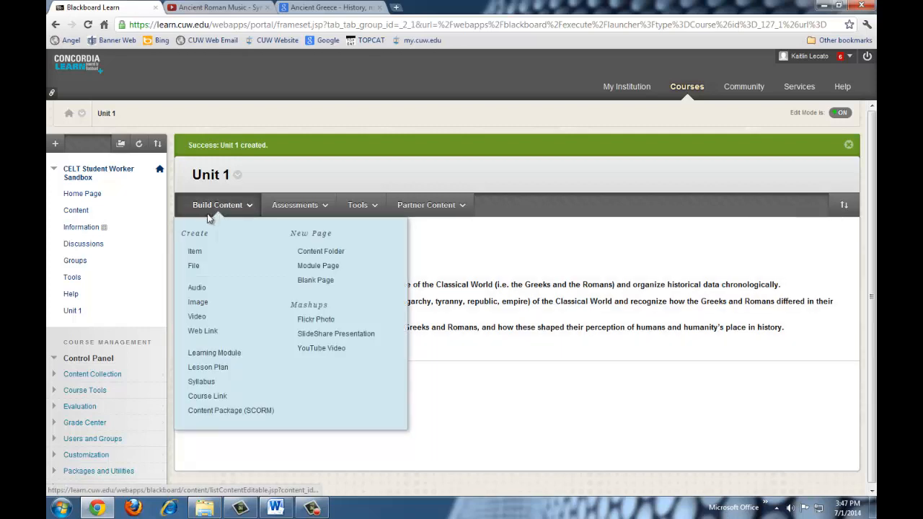
left_click(324, 258)
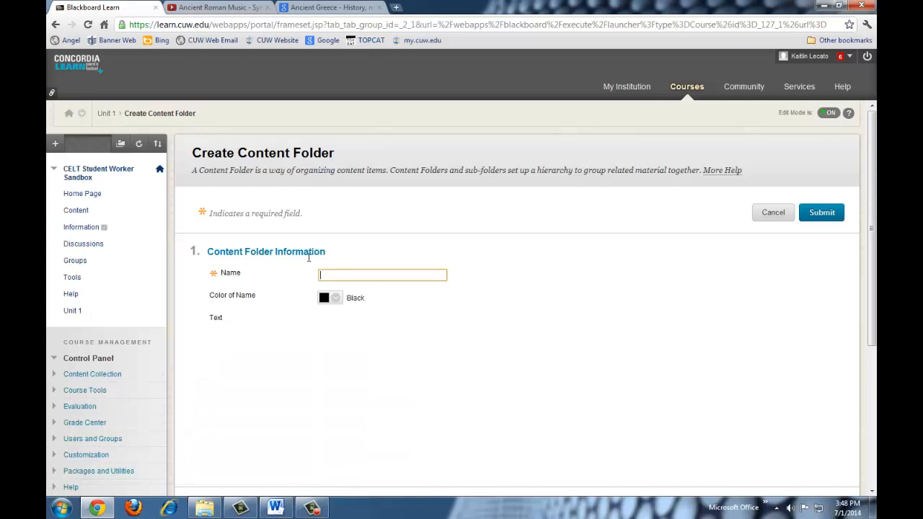
left_click(332, 271)
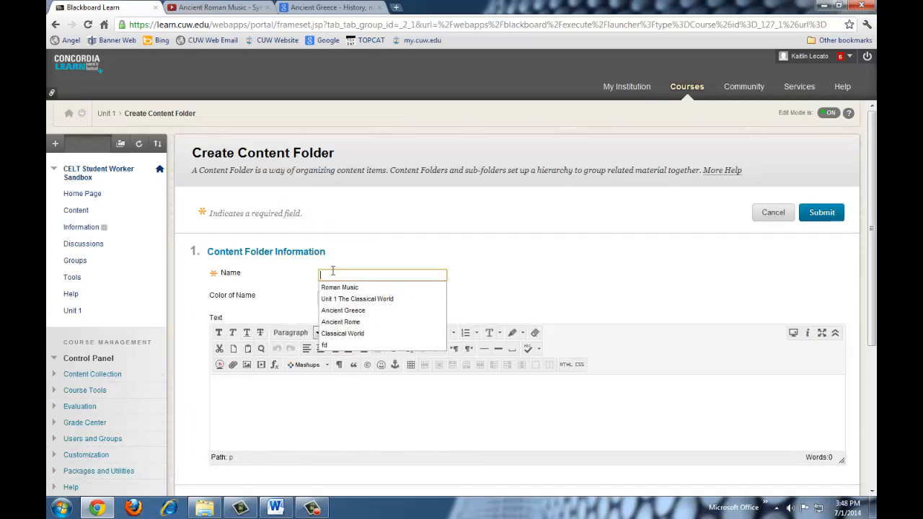
type("Unit 1 Assi")
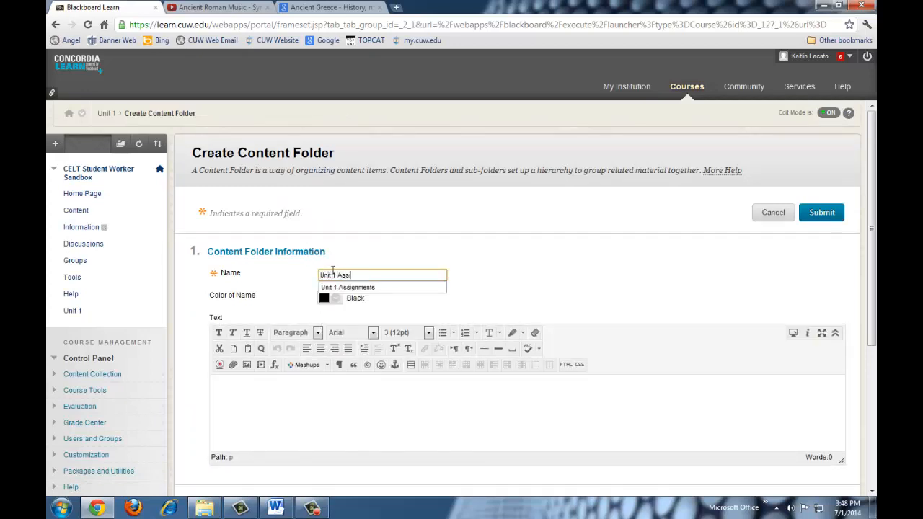
type("gnments")
left_click(254, 430)
type("U")
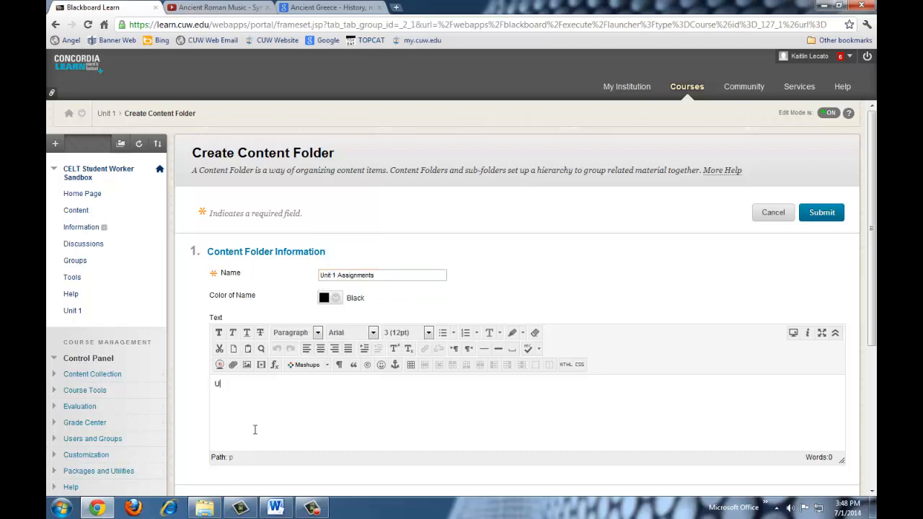
type("nit 1 Assignments Here")
scroll(633, 383, "down", 3)
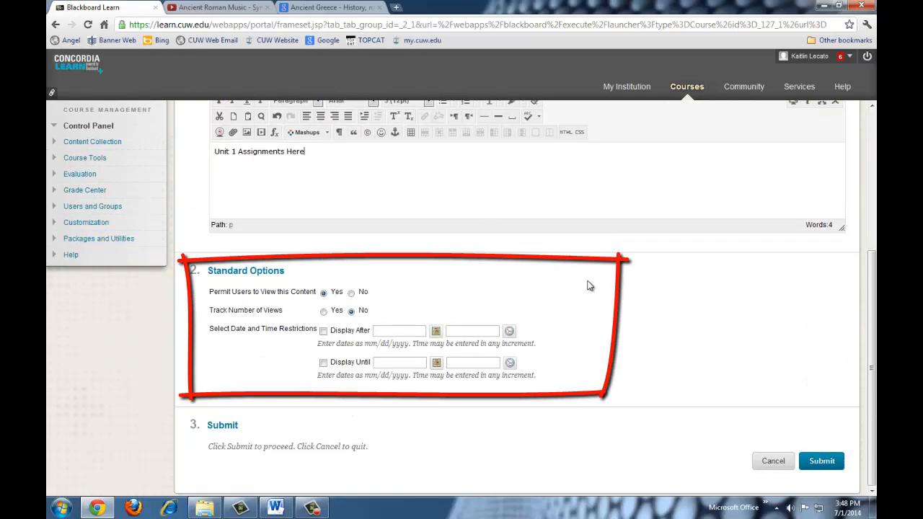
left_click(815, 465)
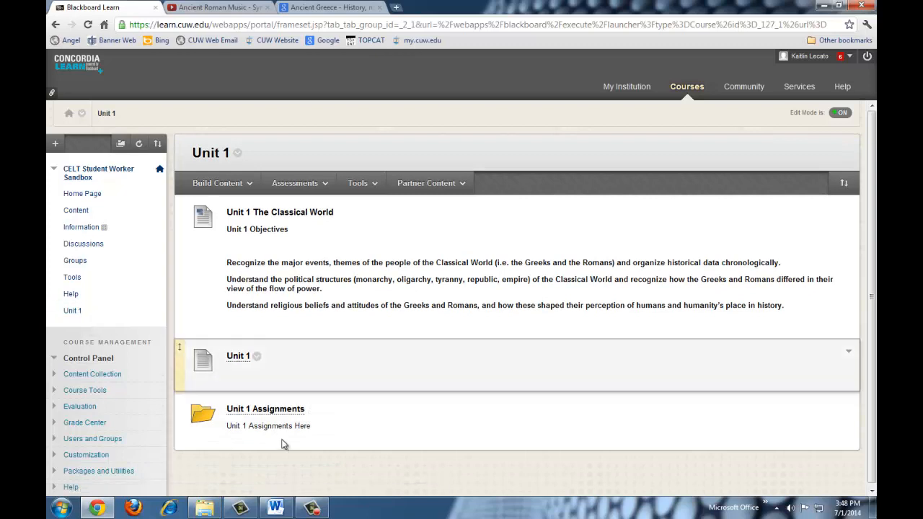
Step: Open the Unit 1 Assignments folder and start a new blank page named "Unit 1 Assignment 1"
left_click(251, 416)
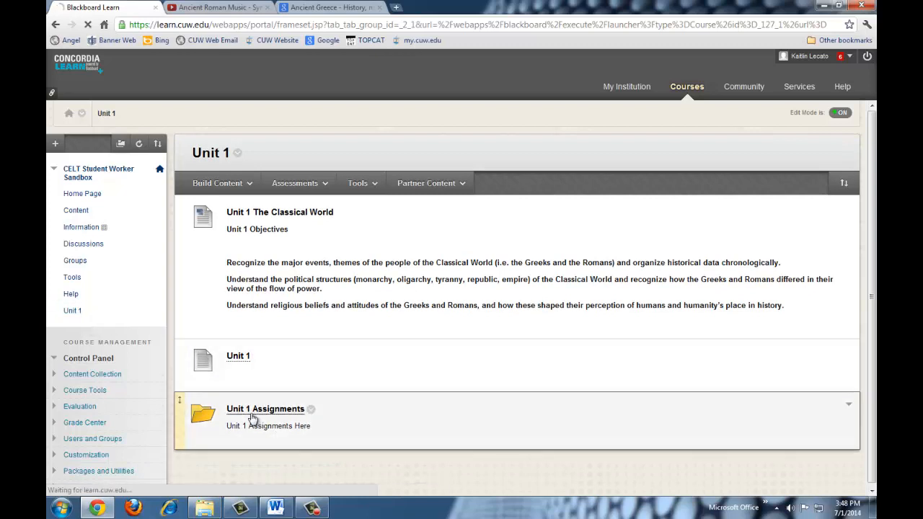
left_click(219, 184)
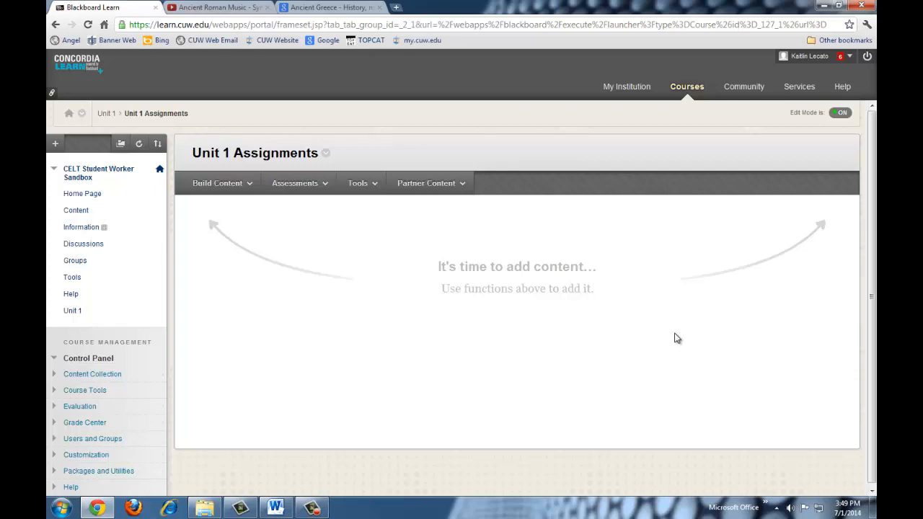
left_click(214, 184)
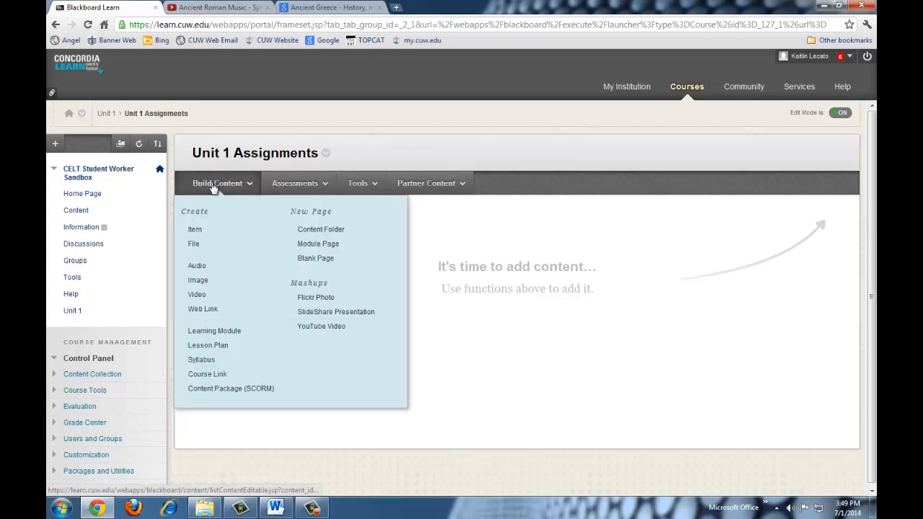
left_click(314, 260)
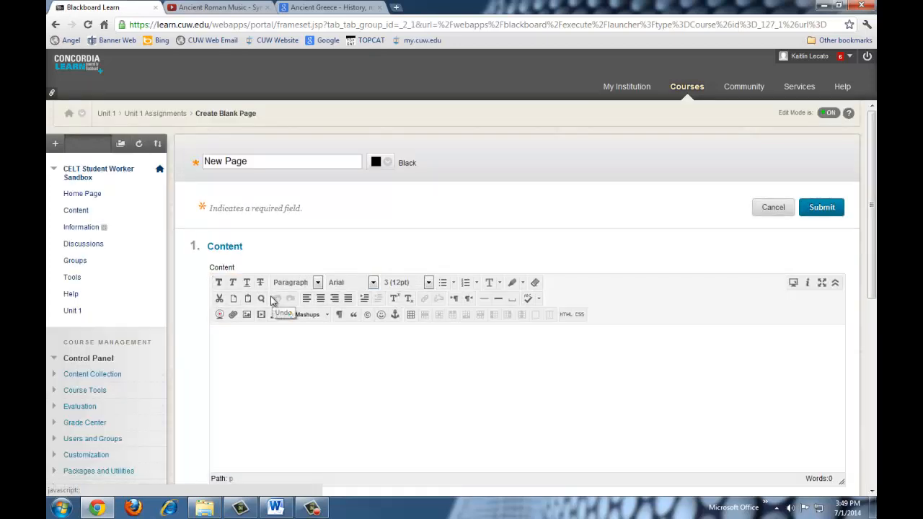
left_click_drag(251, 164, 175, 153)
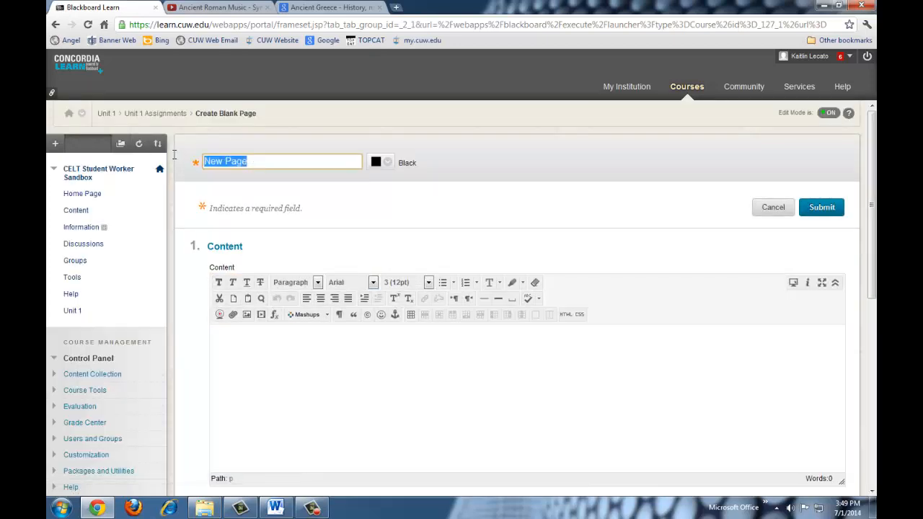
type("Unit 1")
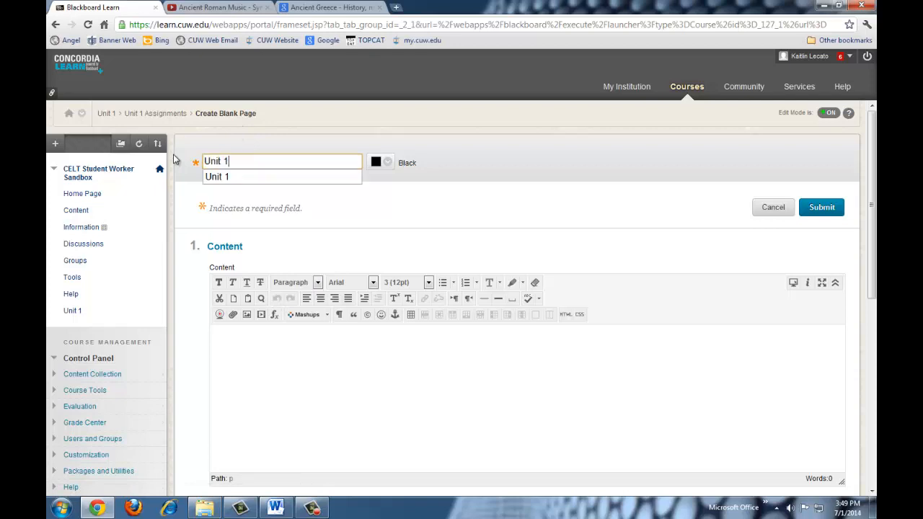
type(" Assignment 1")
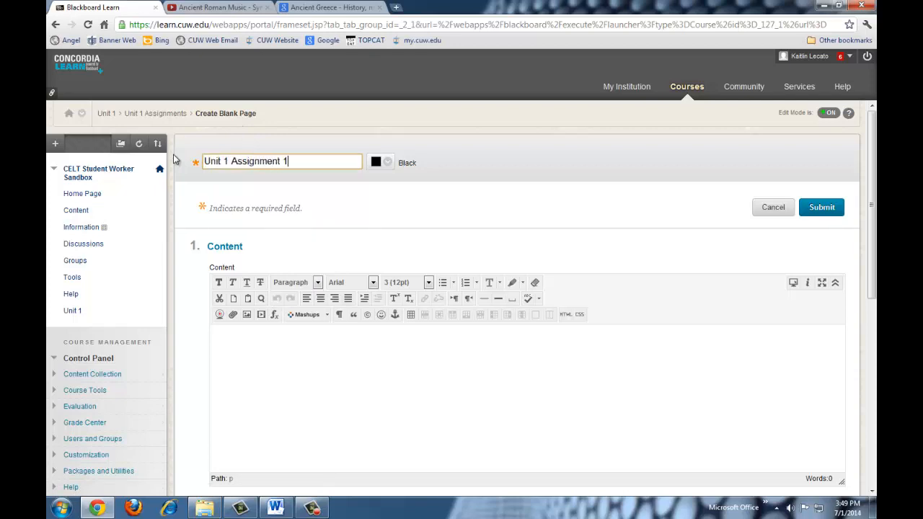
Step: Enter "Unit 1 Assignment 1 directions:" as the page's content and submit it with the options as they are
left_click(300, 388)
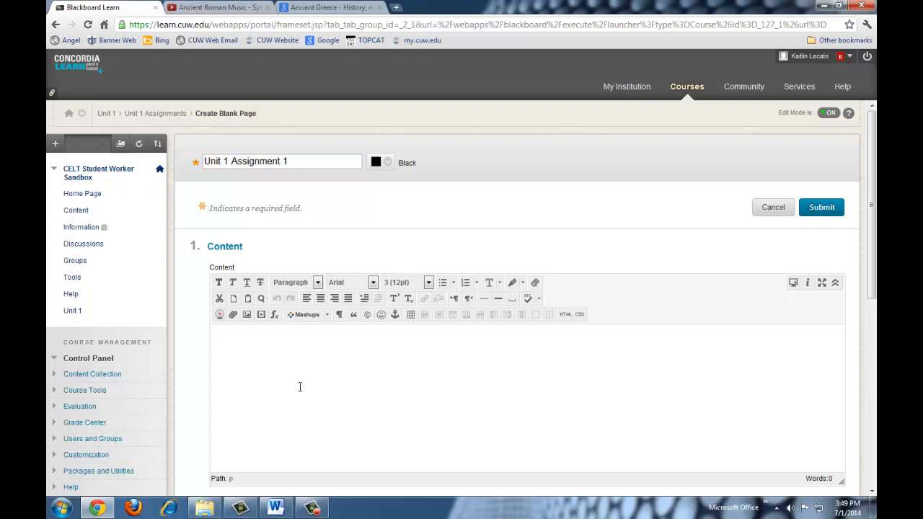
type("Unit 1 Assignment 1 directions:")
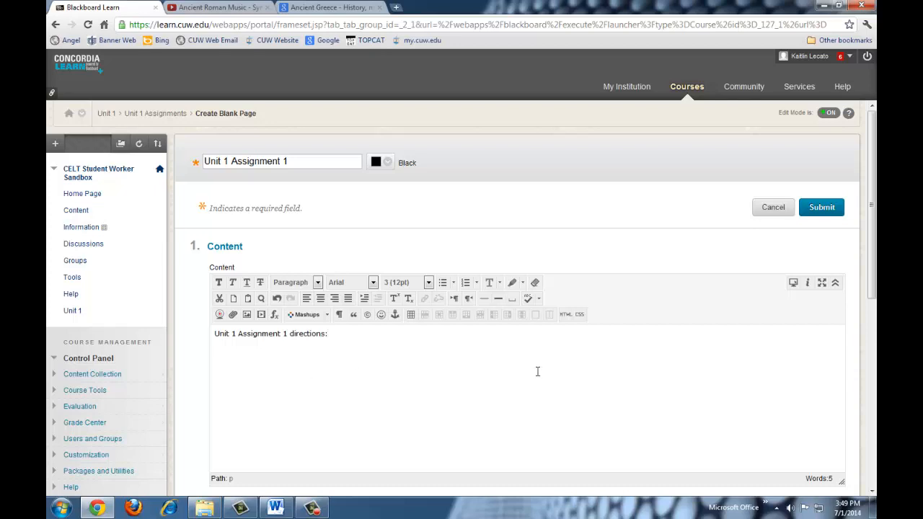
scroll(537, 372, "down", 5)
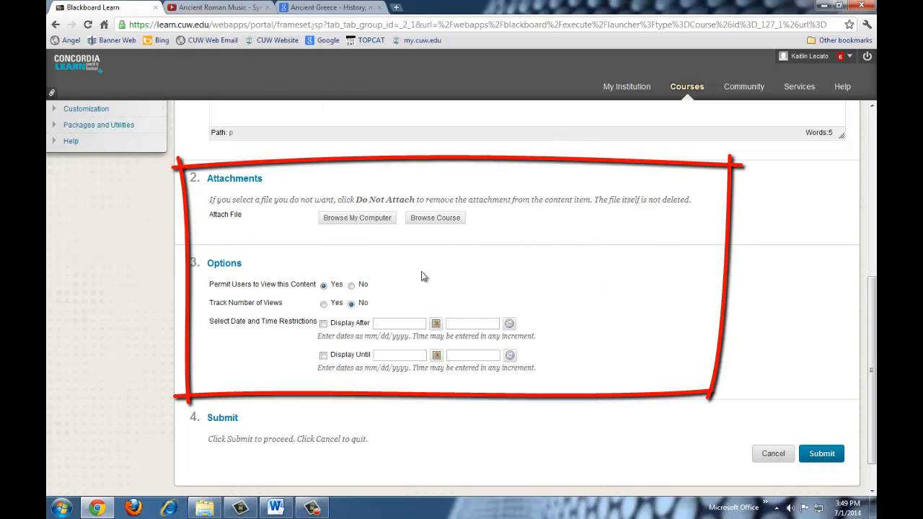
left_click(819, 454)
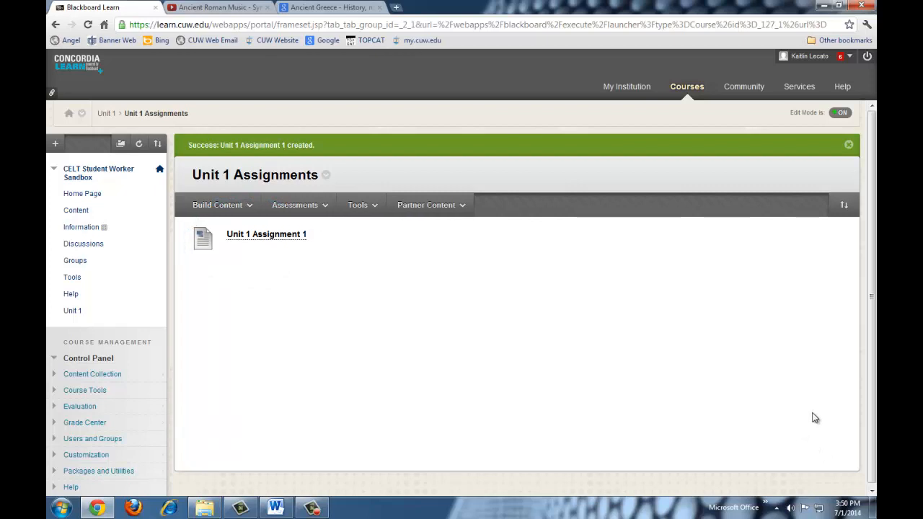
Step: Start a new web link in the Unit 1 Assignments folder and name it "Ancient Greece"
left_click(220, 205)
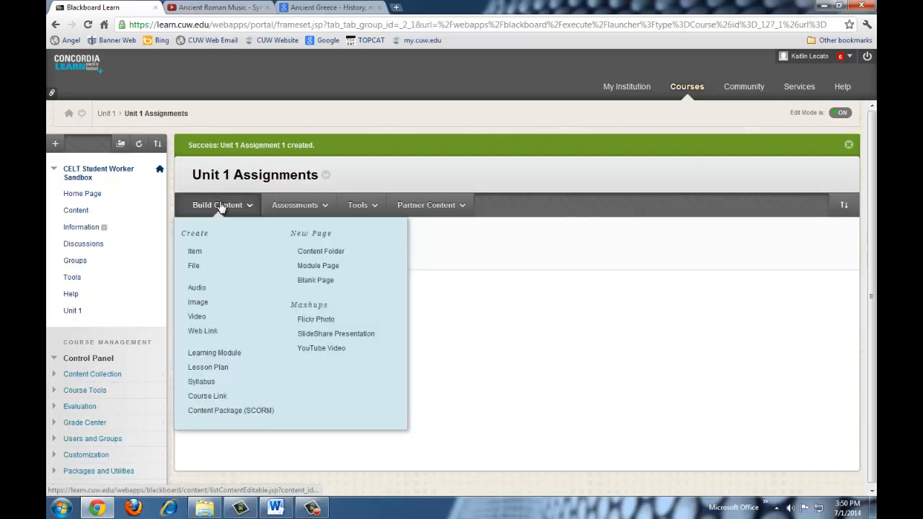
left_click(209, 333)
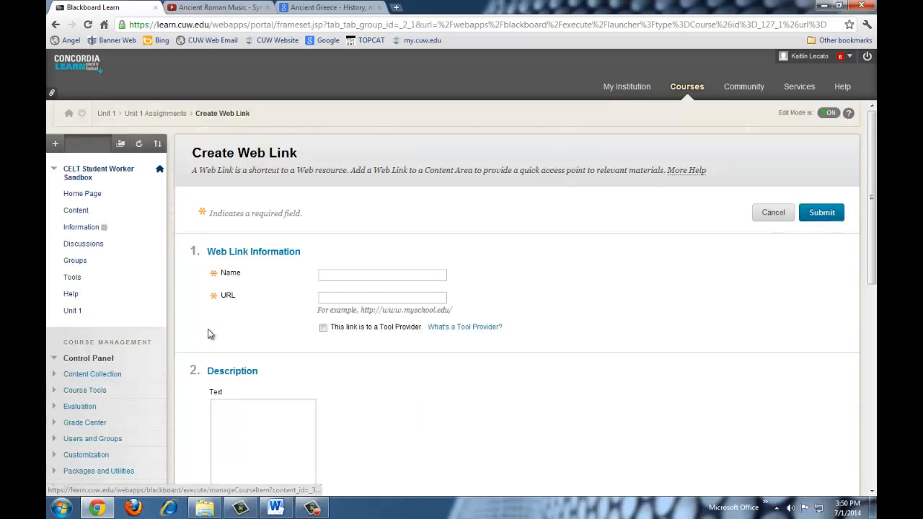
type("an")
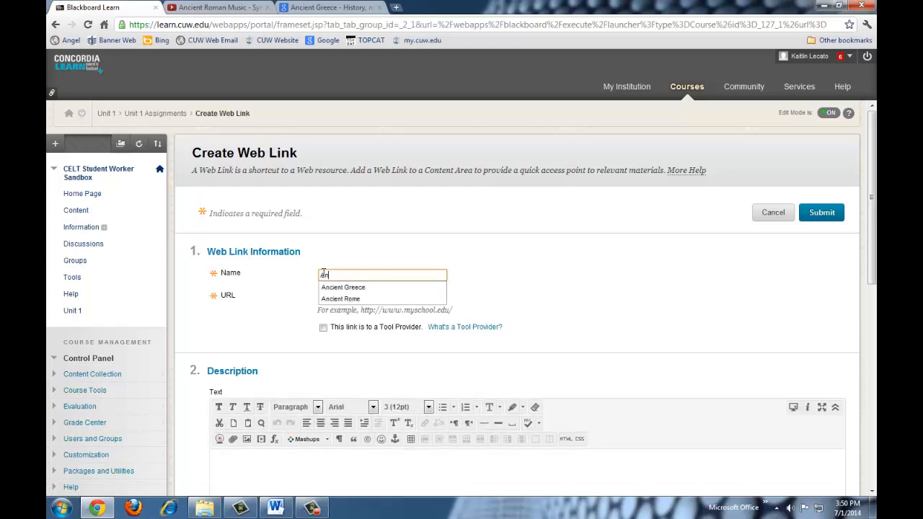
type("cient Greece")
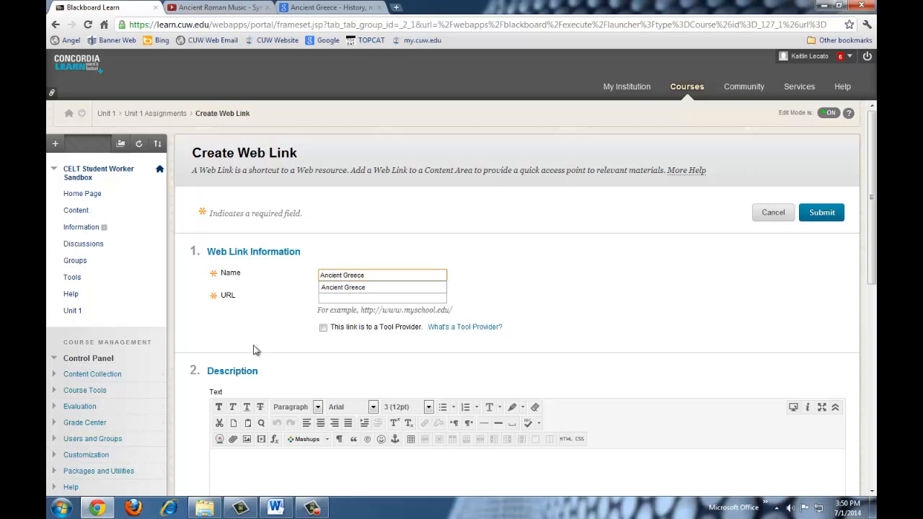
key("Return")
Step: Copy the address of the open Ancient Greece website and paste it as the web link's URL
left_click(331, 7)
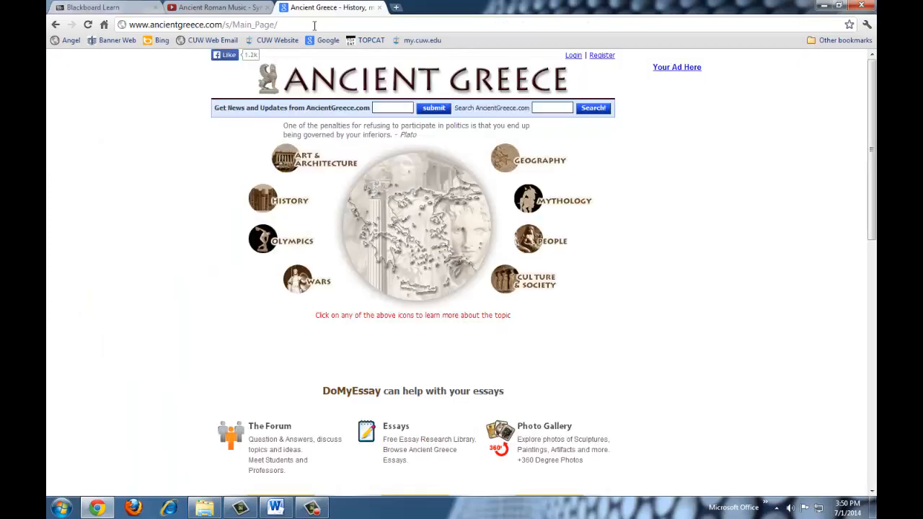
left_click(270, 26)
key("ctrl+c")
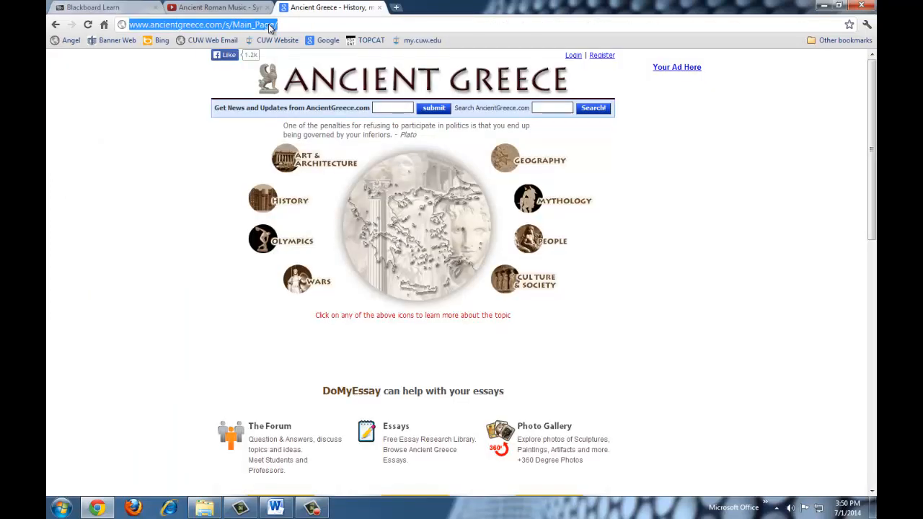
left_click(96, 6)
left_click(367, 298)
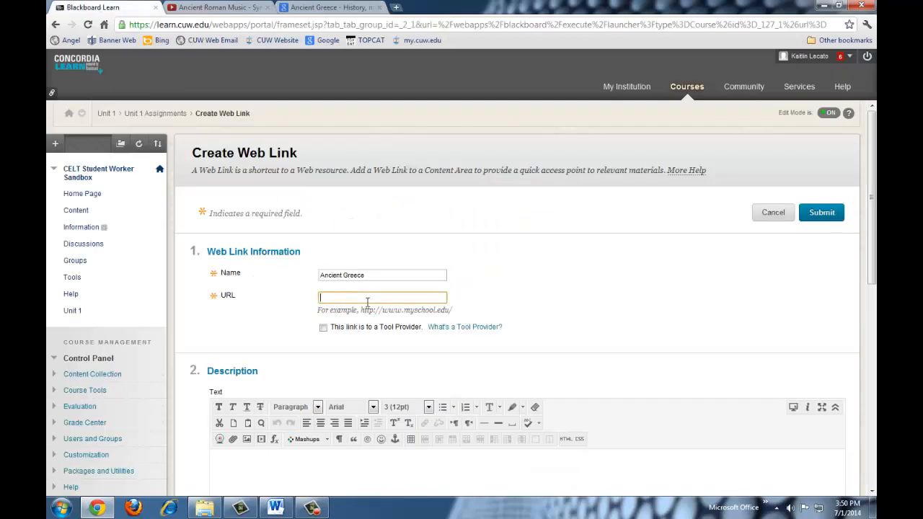
key("ctrl+v")
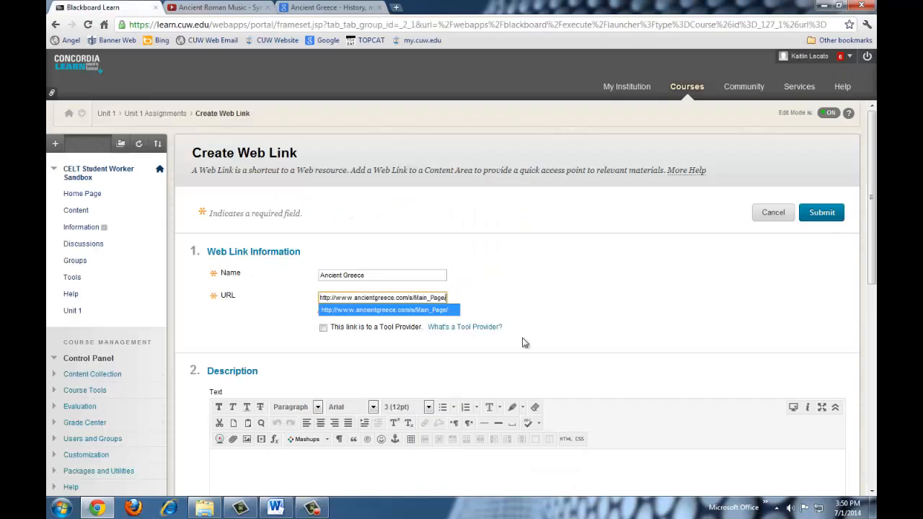
Step: Describe the web link as "Information on Ancient Greeks" and submit it with the attachment and display options as they are
scroll(609, 335, "down", 2)
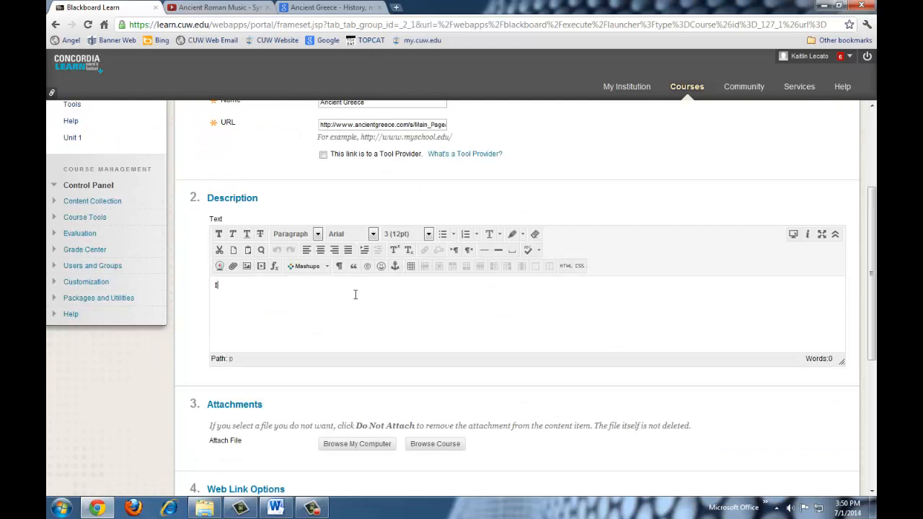
type("nformation on A")
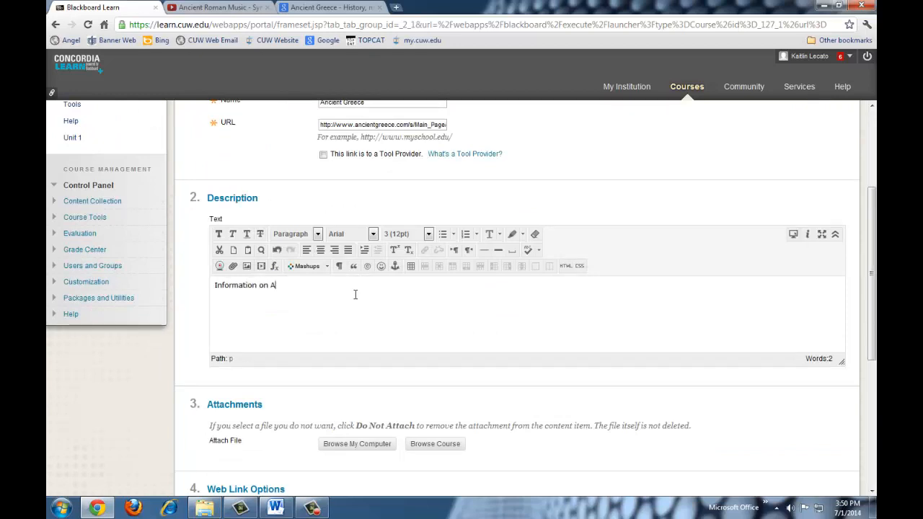
type("ncient F")
scroll(362, 343, "down", 3)
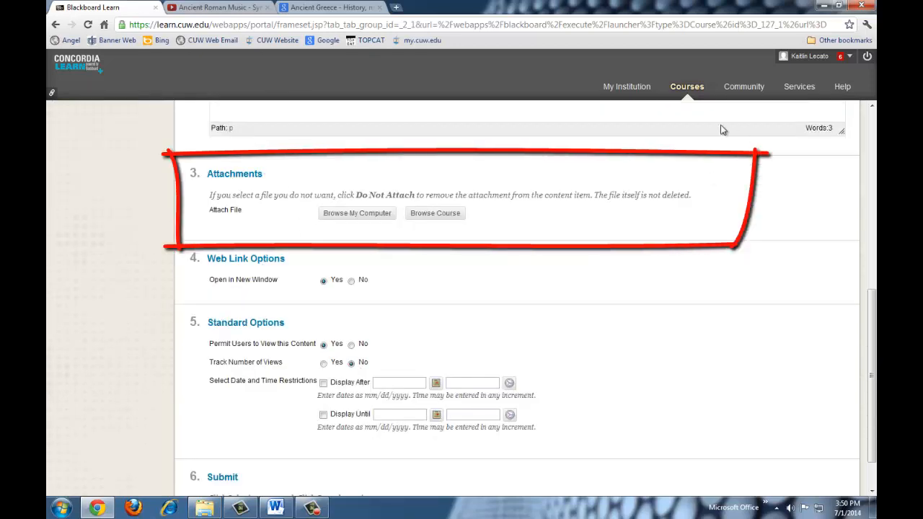
scroll(470, 274, "down", 2)
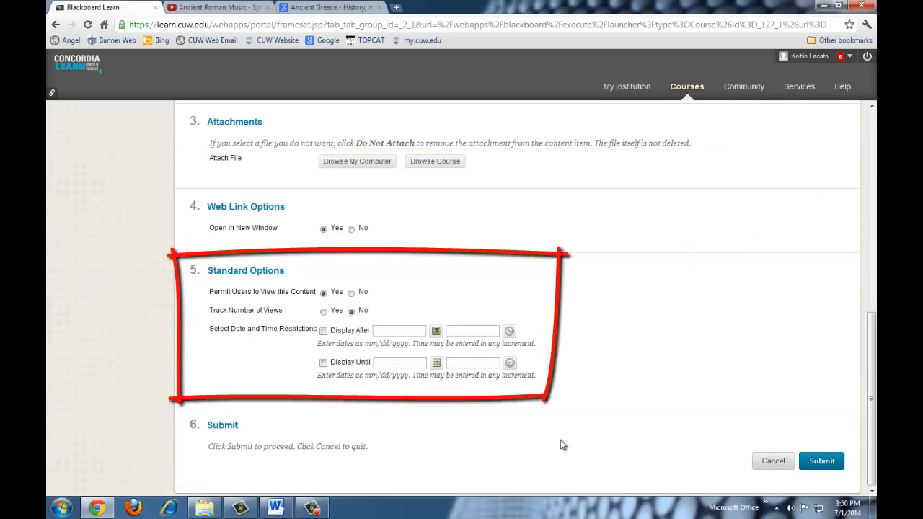
left_click(820, 462)
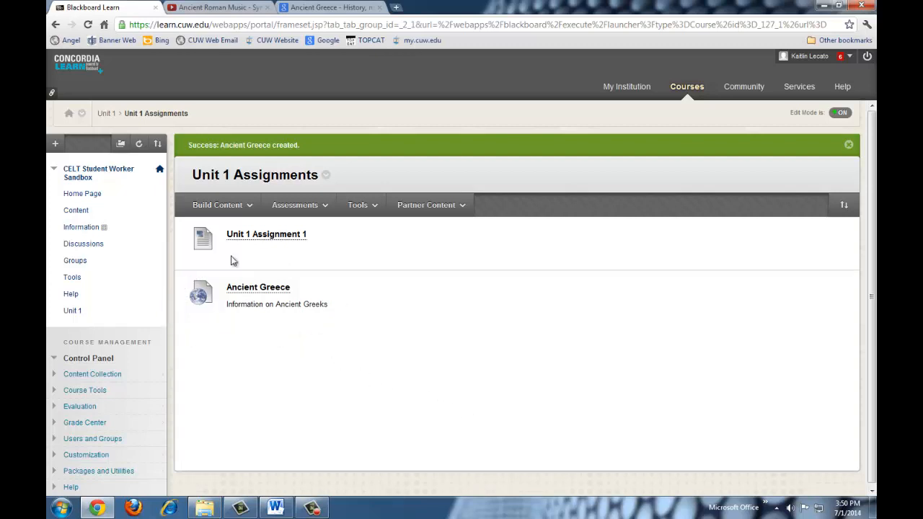
Step: Start a YouTube video mashup, search for "ancient greeks", and select the "Ancient Greeks: Spartan Invasion | History Channel Documentary" video
left_click(224, 208)
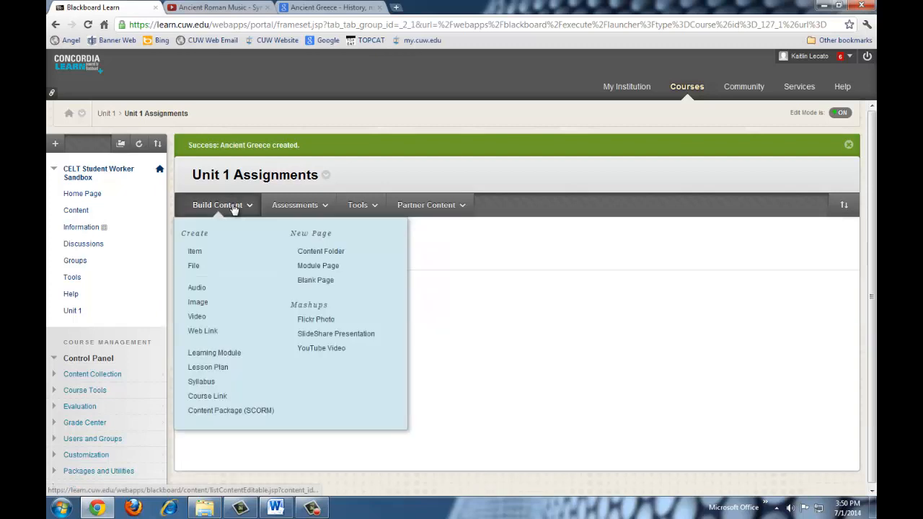
left_click(331, 352)
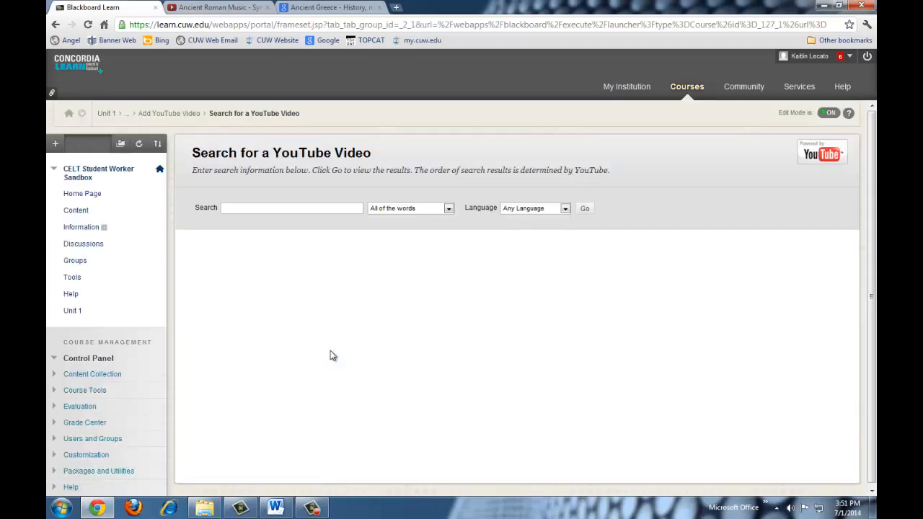
left_click(264, 210)
type("ancient greeks")
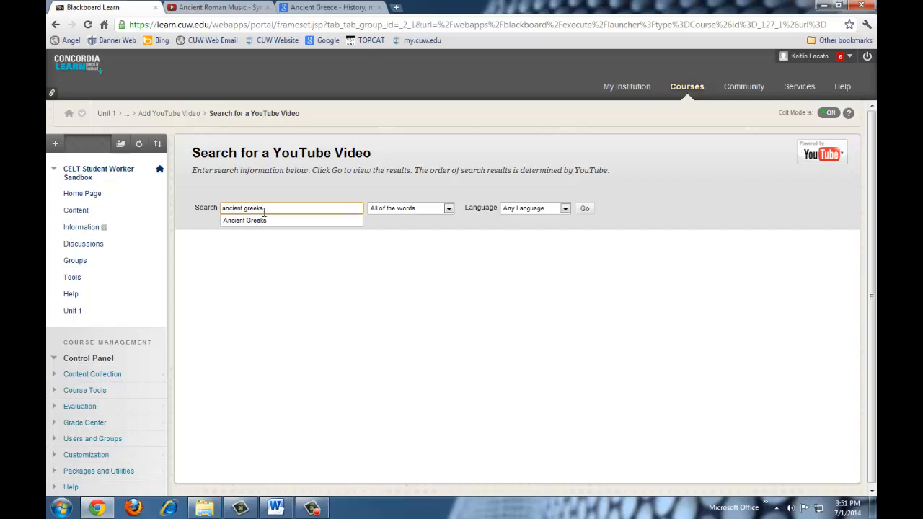
key("Return")
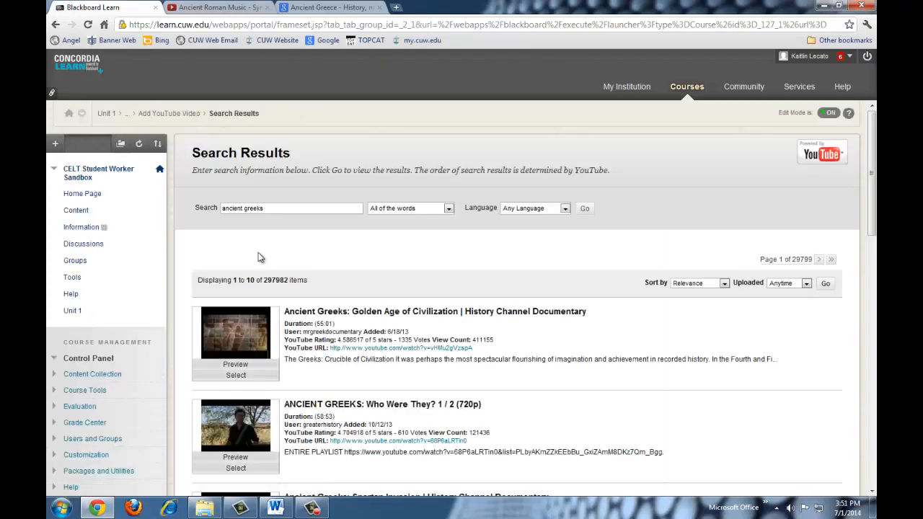
scroll(262, 259, "down", 2)
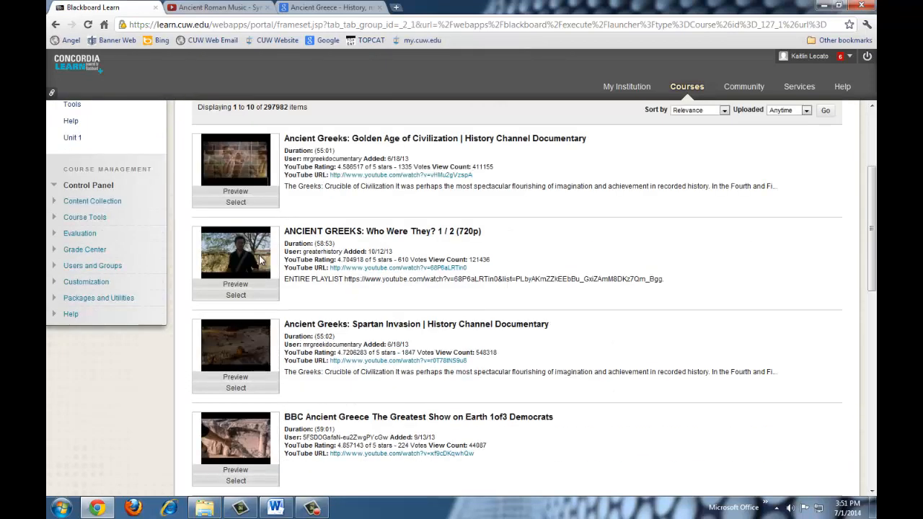
left_click(229, 390)
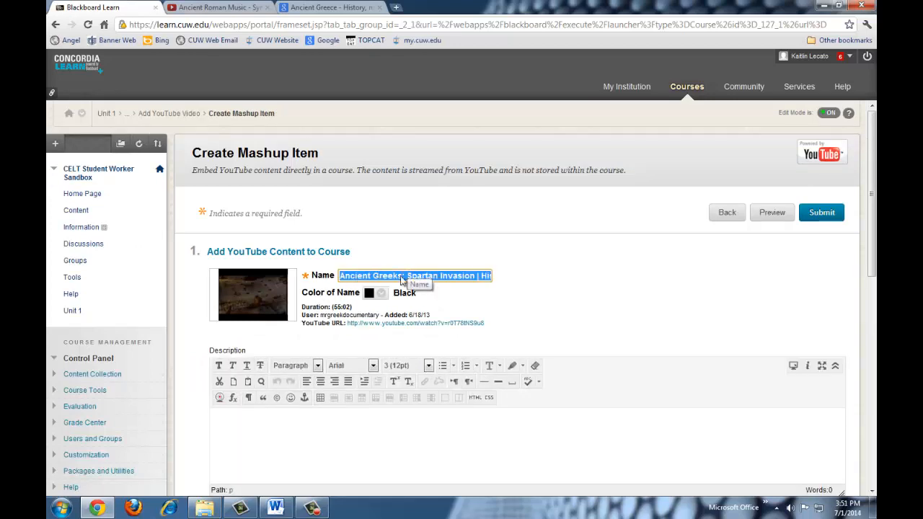
Step: Name the YouTube mashup "Ancient Greeks", leave its description empty, and submit it with the mashup, attachment and standard options as they are
left_click(401, 277)
key("ctrl+a")
type("Anc")
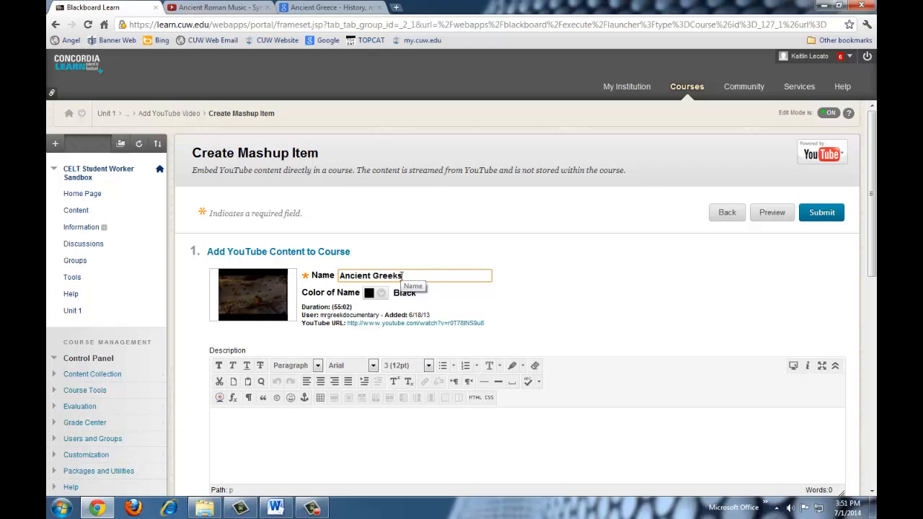
type("ient Greeks")
left_click(383, 439)
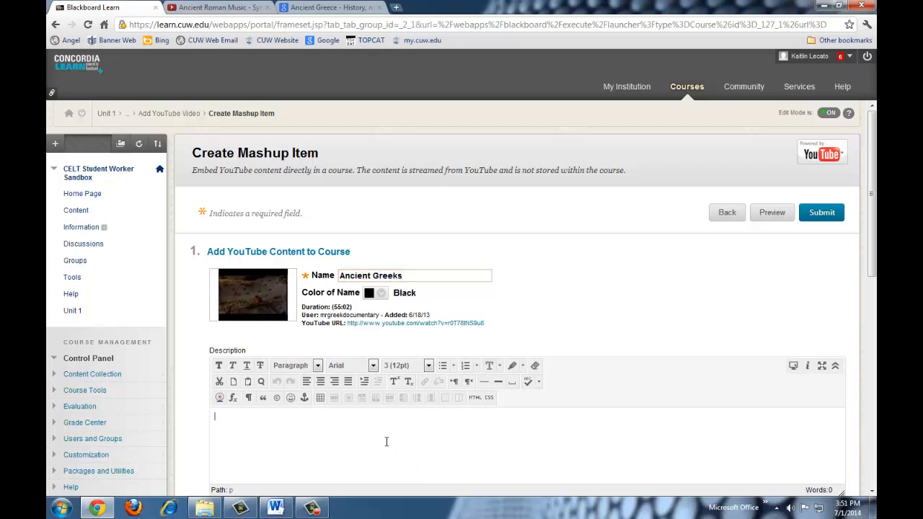
scroll(383, 440, "down", 2)
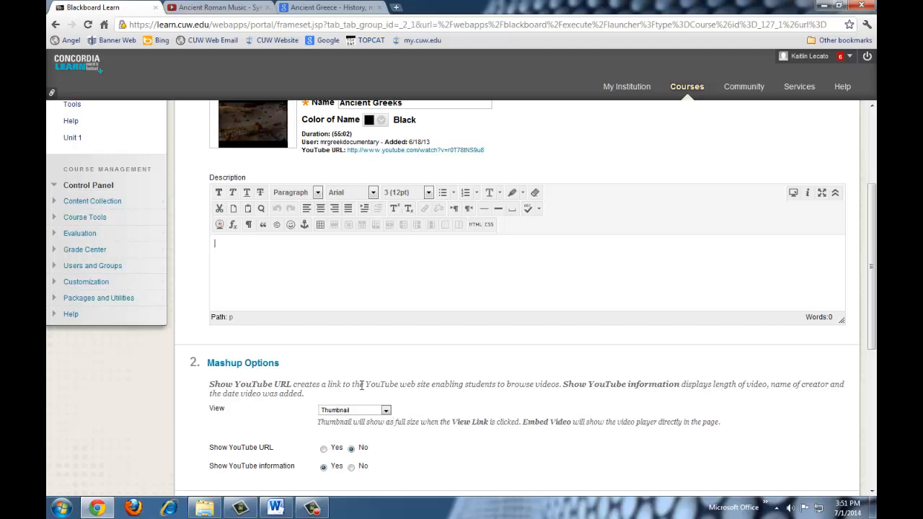
scroll(99, 310, "down", 3)
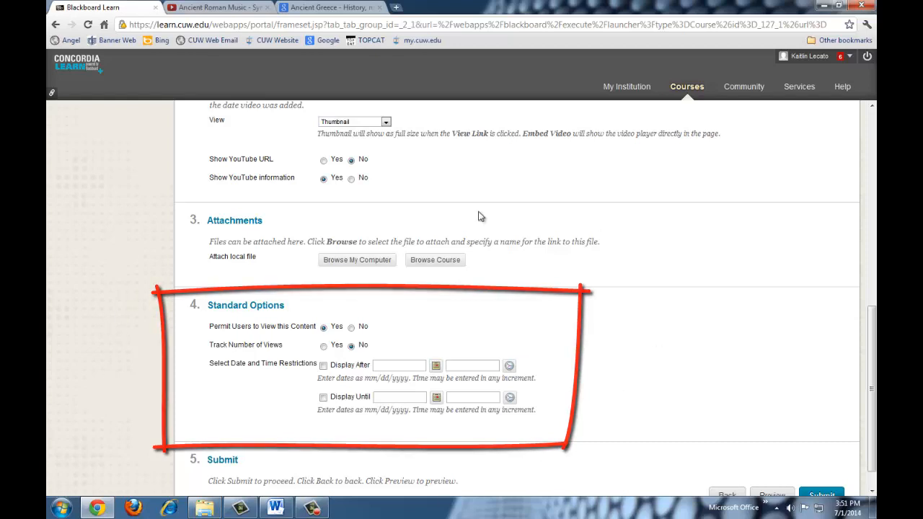
scroll(103, 238, "down", 1)
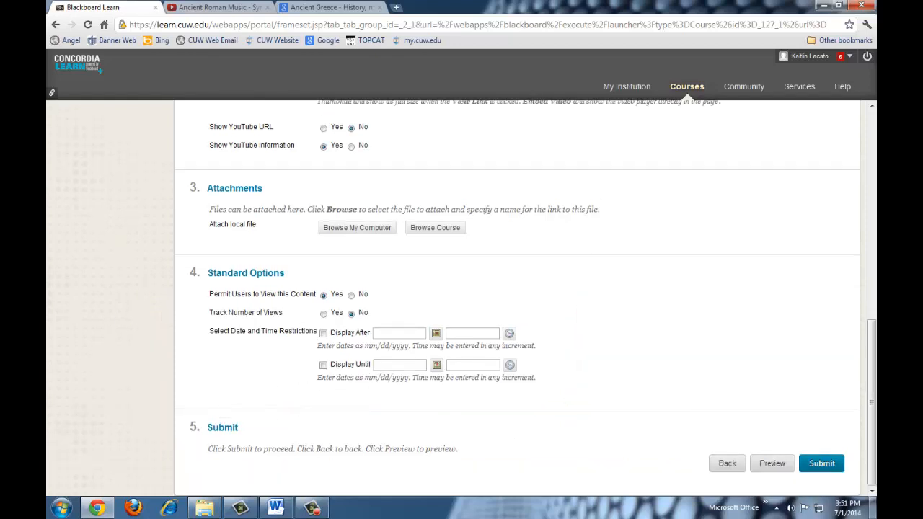
left_click(822, 464)
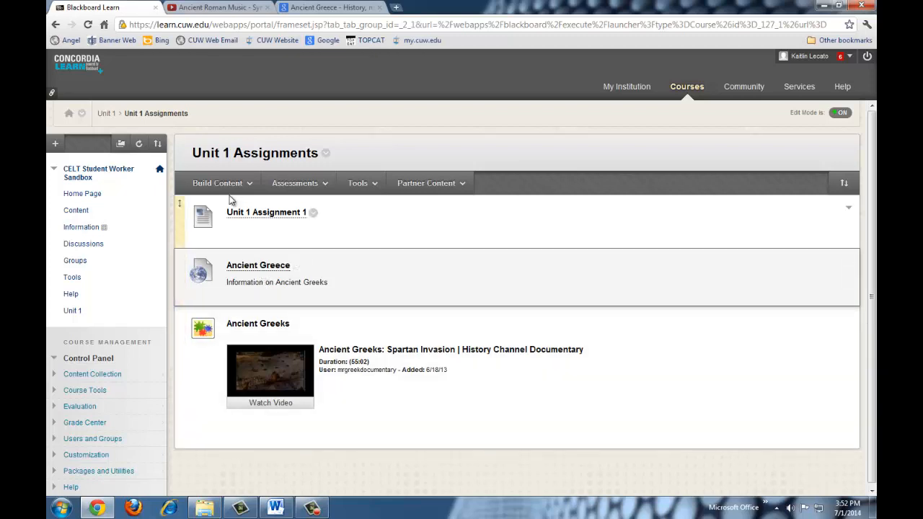
Step: Start a new content item in the Unit 1 Assignments folder and name it "Roman Music"
left_click(230, 185)
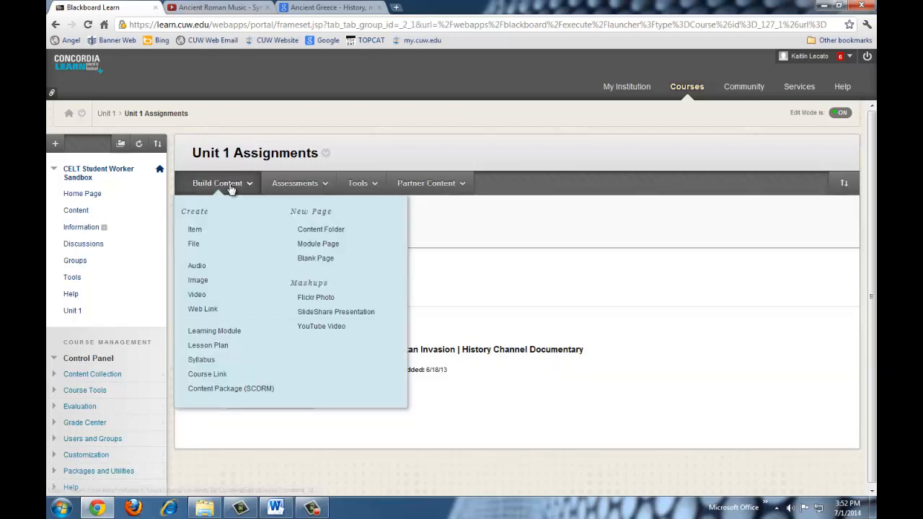
left_click(197, 231)
left_click(324, 270)
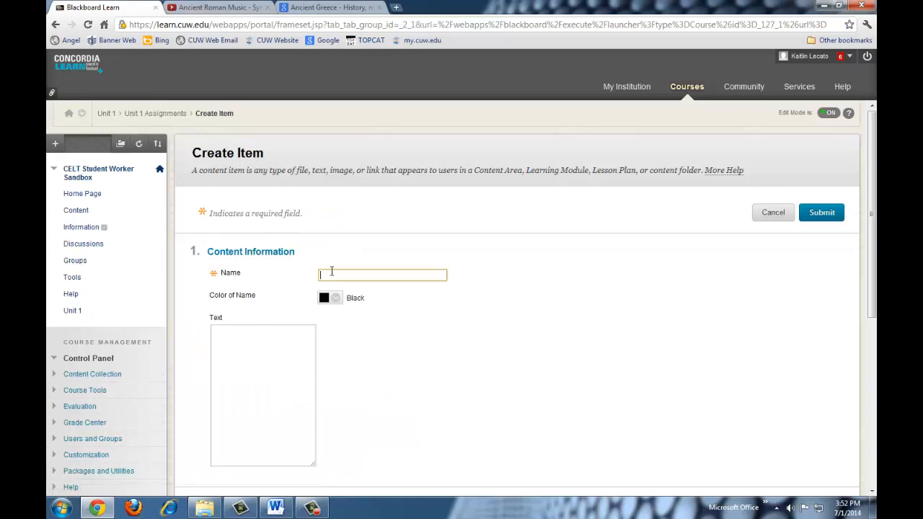
left_click(333, 274)
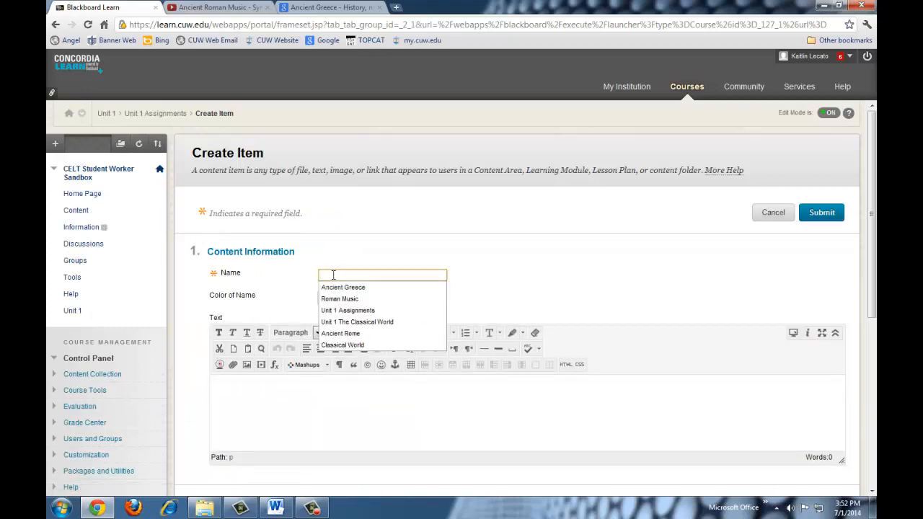
type("Roman Music")
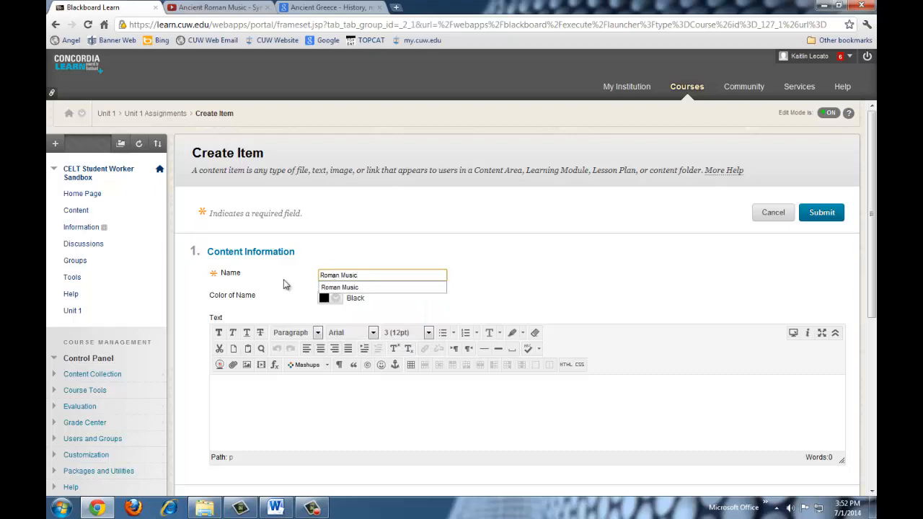
left_click(346, 289)
Step: Switch to the open YouTube video "Ancient Roman Music - Synaulia I" and copy its full iframe embed code
left_click(181, 7)
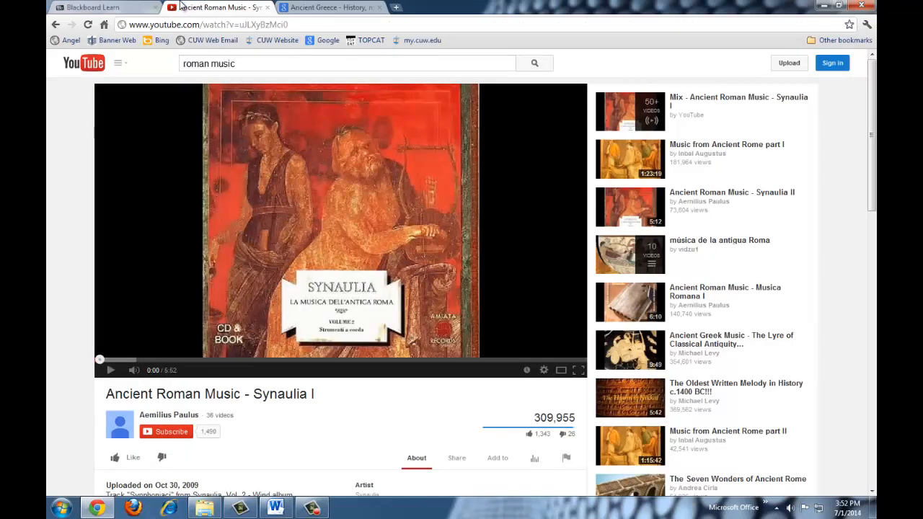
scroll(466, 249, "down", 4)
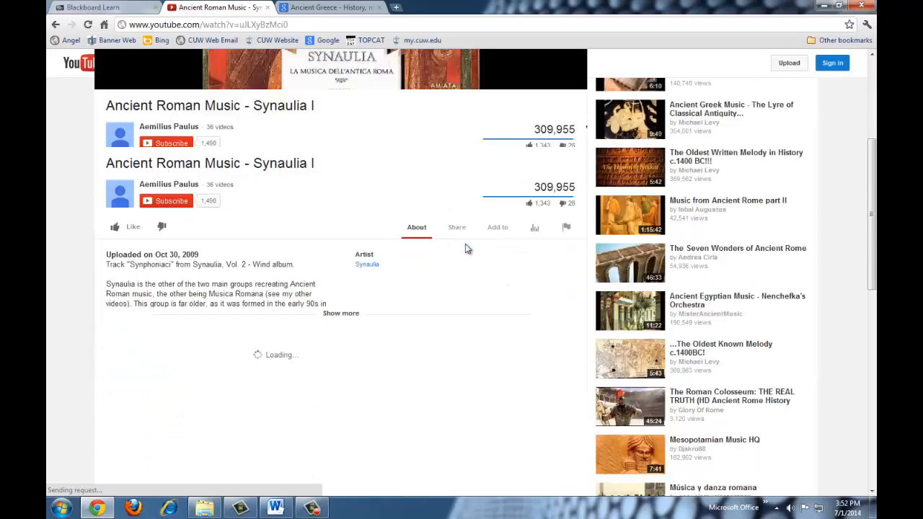
left_click(466, 235)
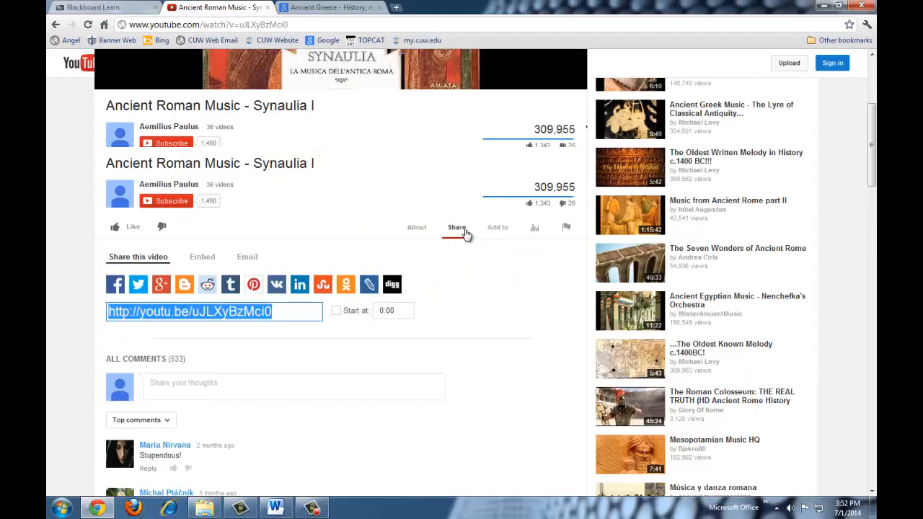
left_click(203, 257)
left_click_drag(230, 303, 105, 283)
right_click(134, 296)
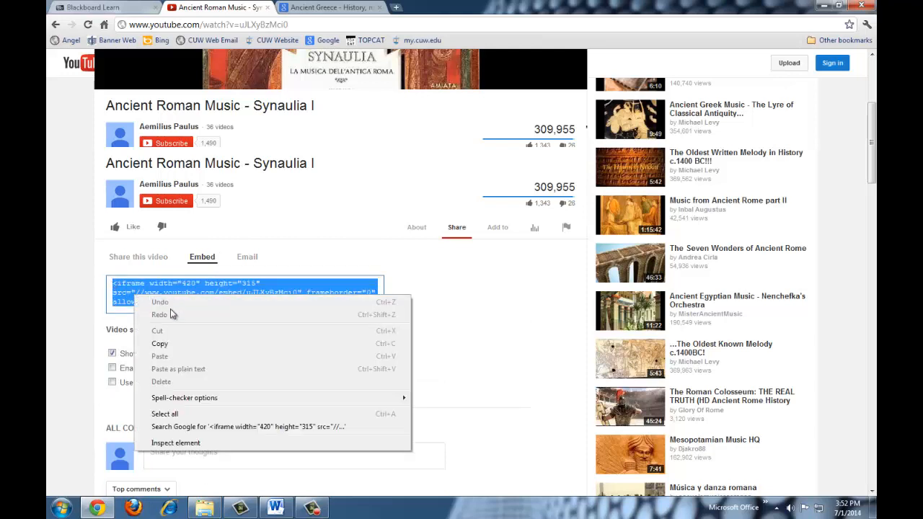
left_click(170, 342)
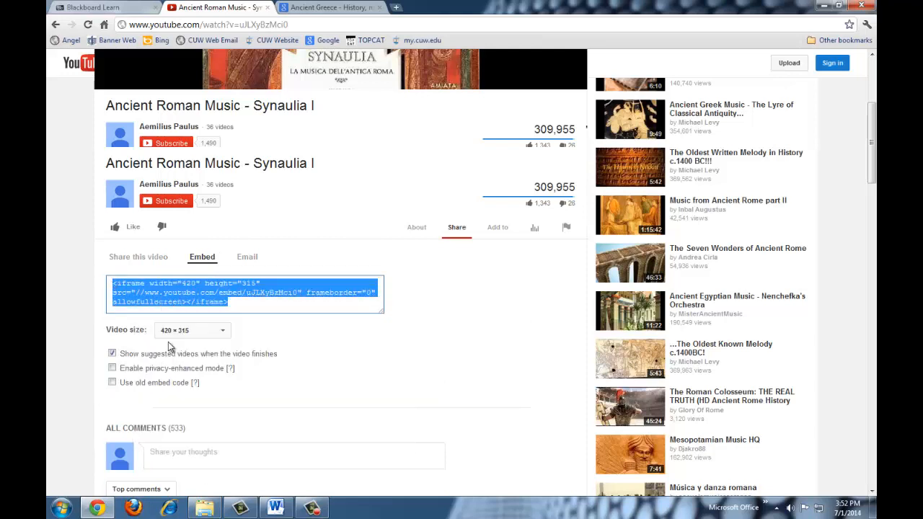
Step: Back in Blackboard, paste the embed code into the HTML source of the Roman Music item's text and submit the item with its default options
left_click(99, 7)
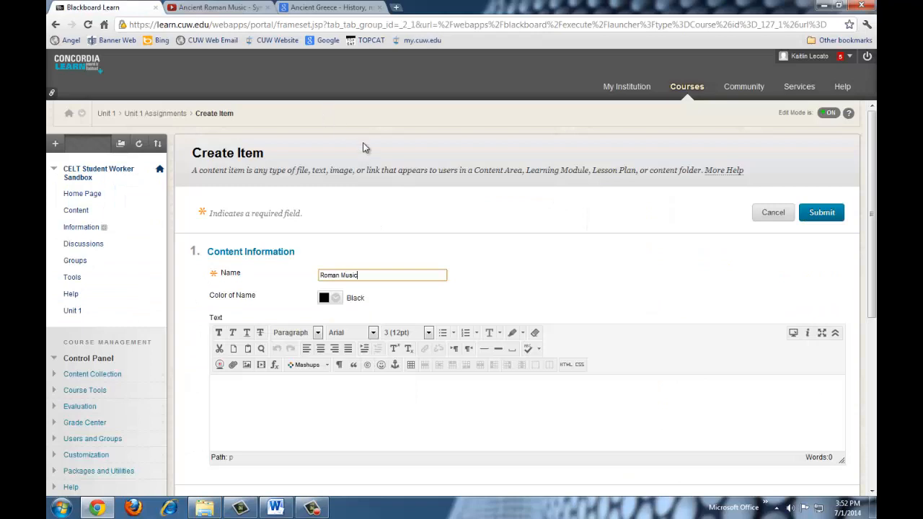
left_click(565, 368)
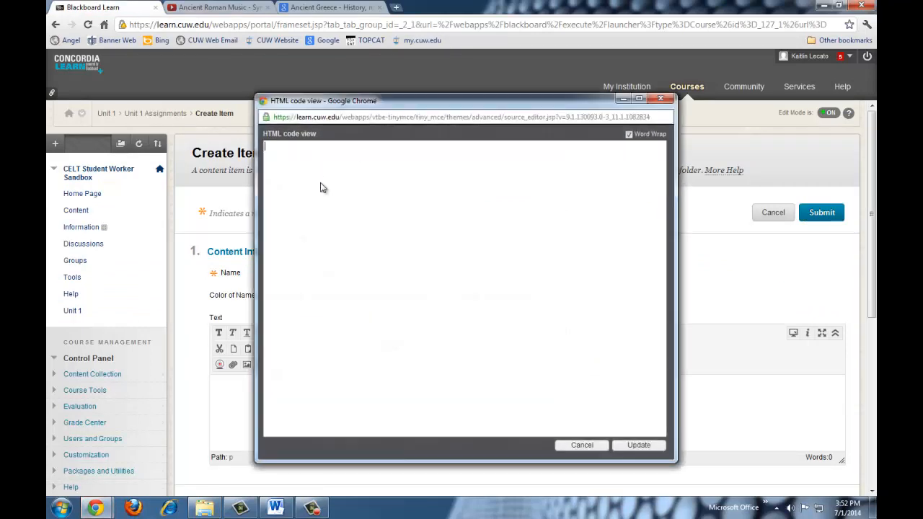
right_click(320, 183)
left_click(347, 245)
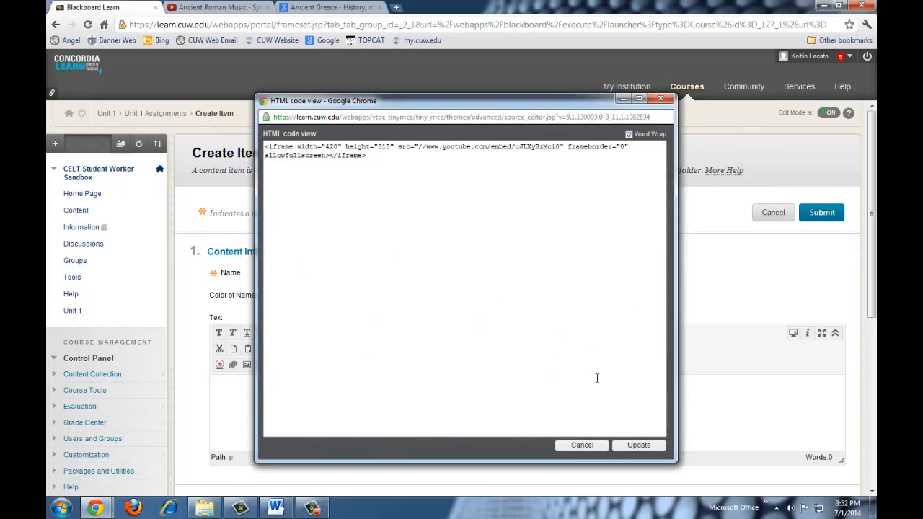
left_click(639, 446)
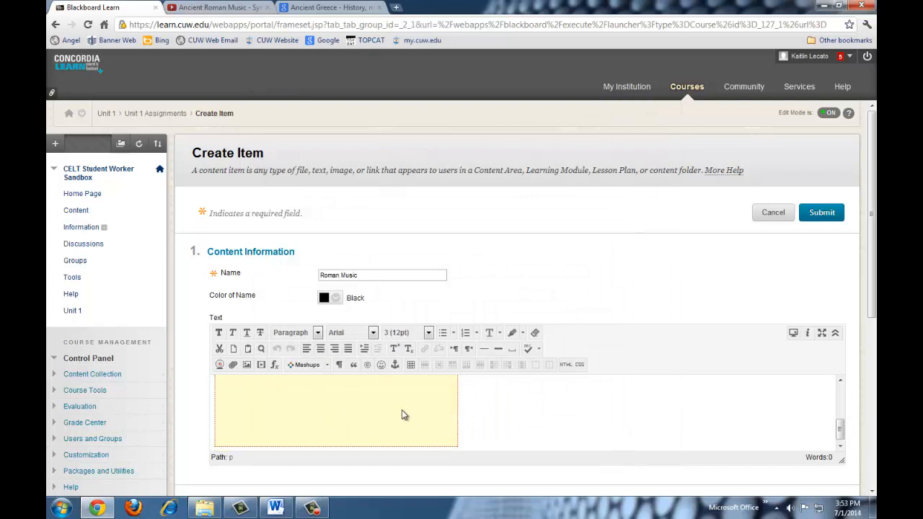
scroll(401, 410, "down", 2)
scroll(319, 308, "down", 3)
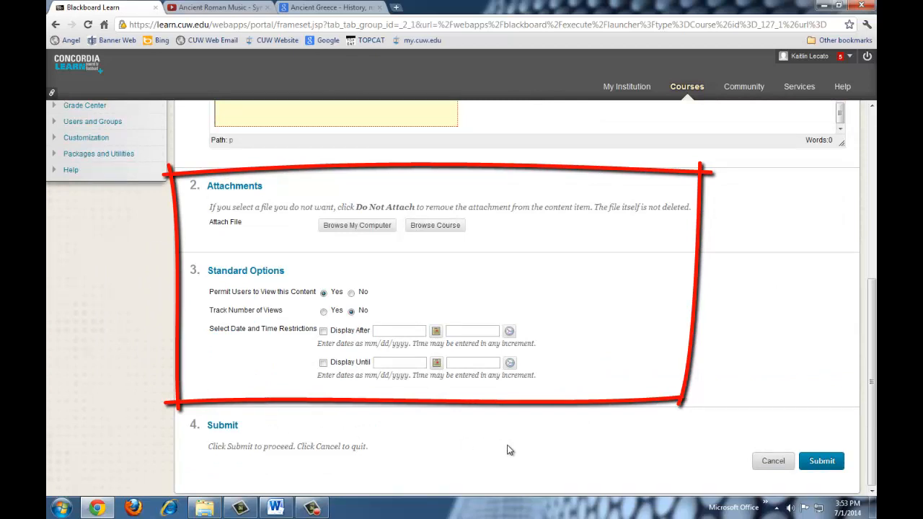
left_click(830, 464)
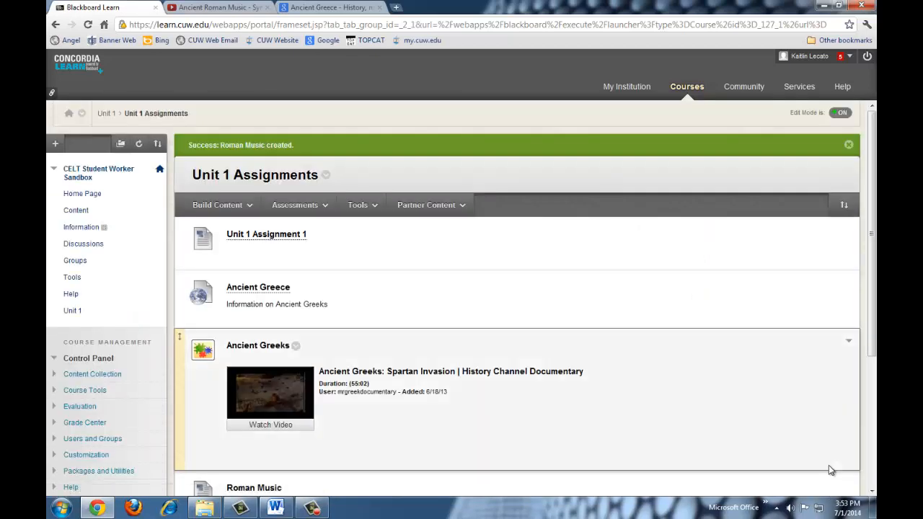
Step: Leave for the discussion board, reopen the Unit 1 Assignments folder from Unit 1, and check the embedded video in the Roman Music item
scroll(485, 357, "down", 3)
scroll(462, 352, "down", 1)
scroll(116, 282, "up", 3)
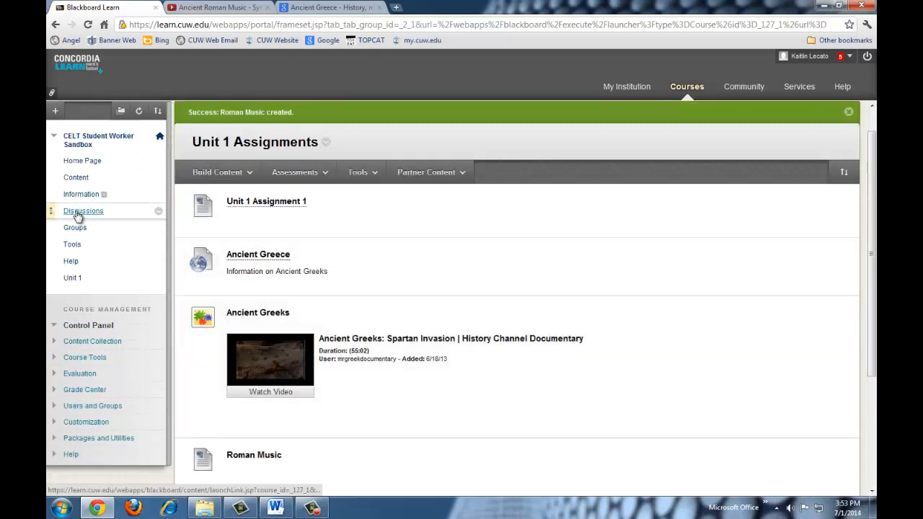
left_click(79, 212)
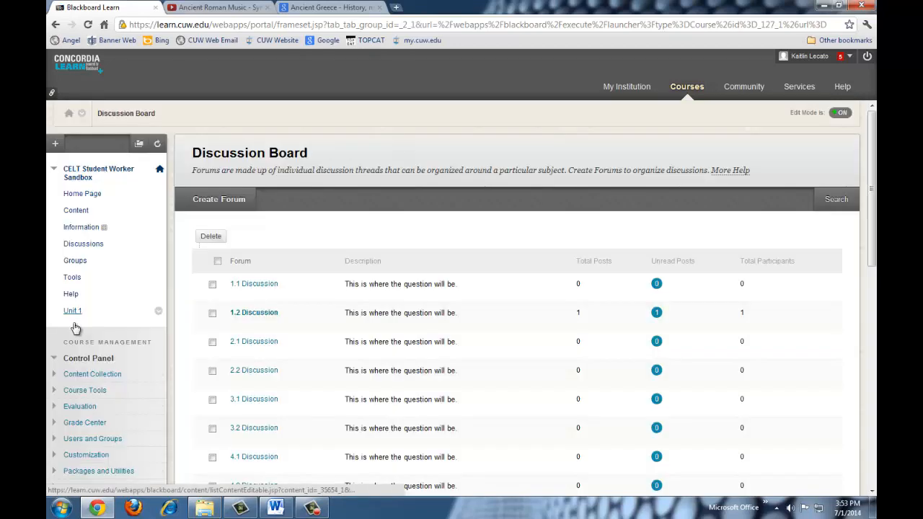
left_click(70, 316)
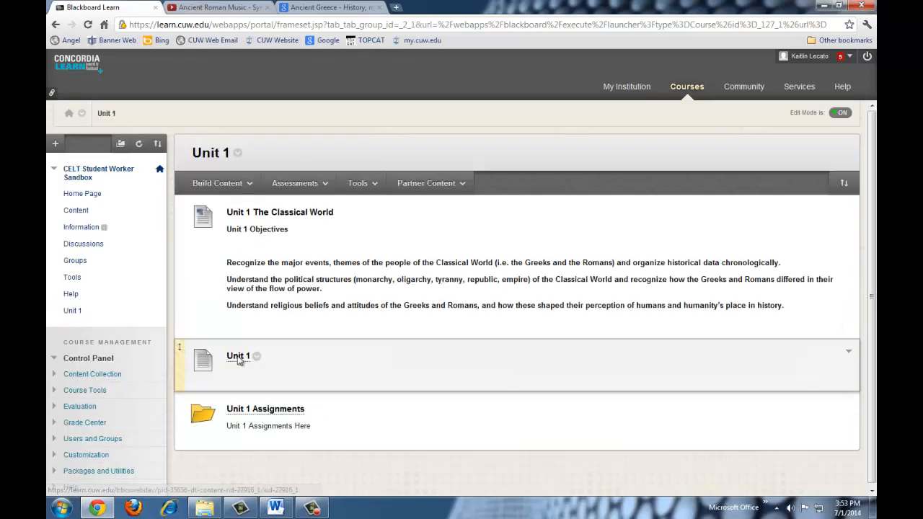
left_click(266, 410)
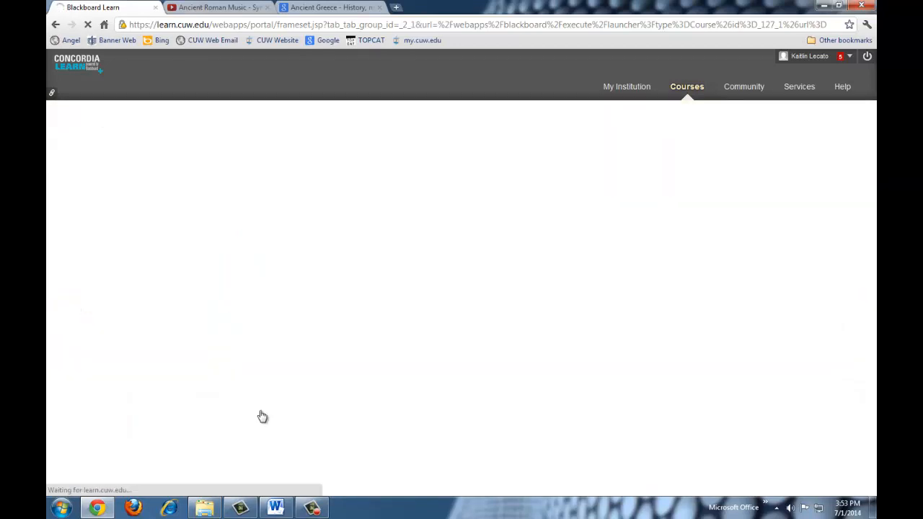
scroll(299, 344, "down", 3)
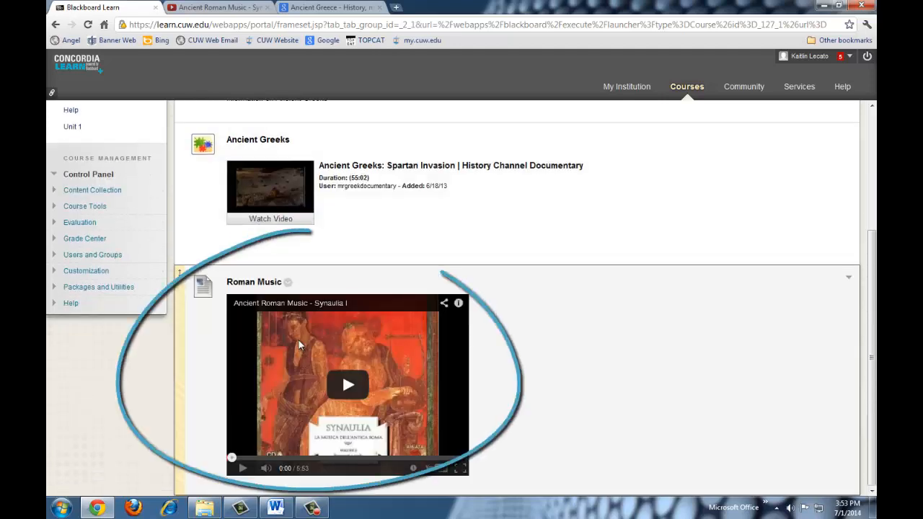